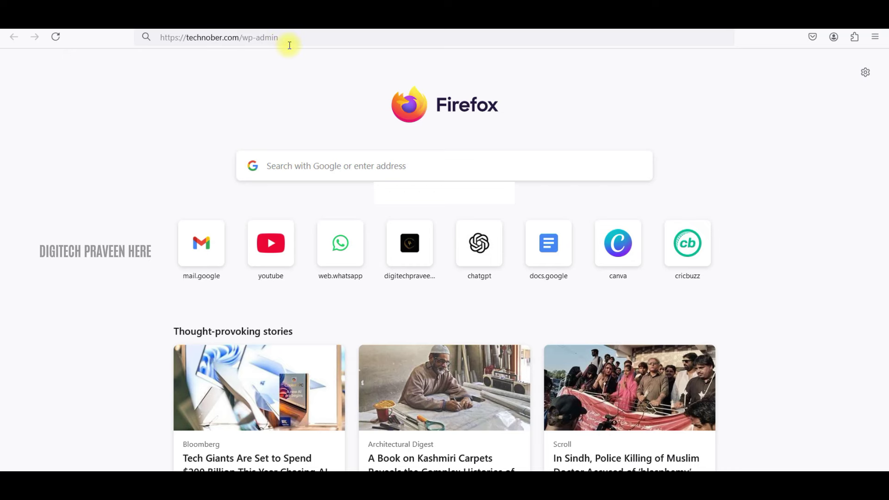
Open technober.com/wp-admin and log in to the WordPress dashboard with the filled-in credentials.
key(Return)
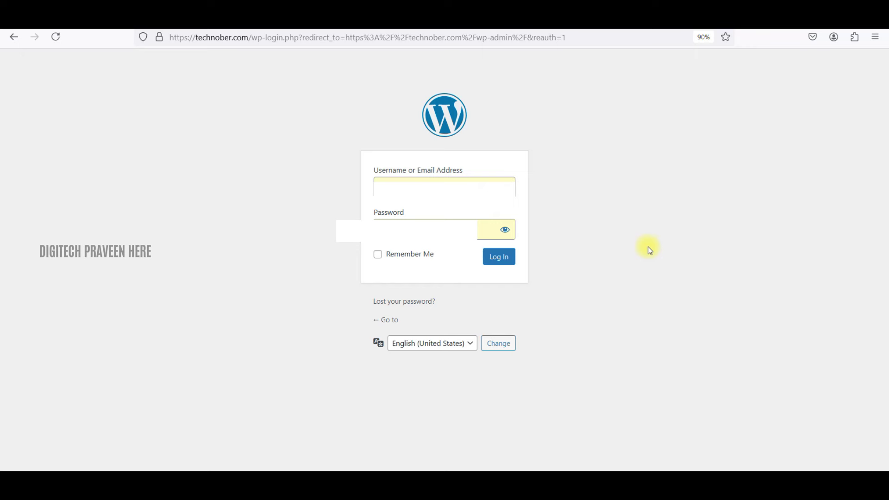
click(511, 262)
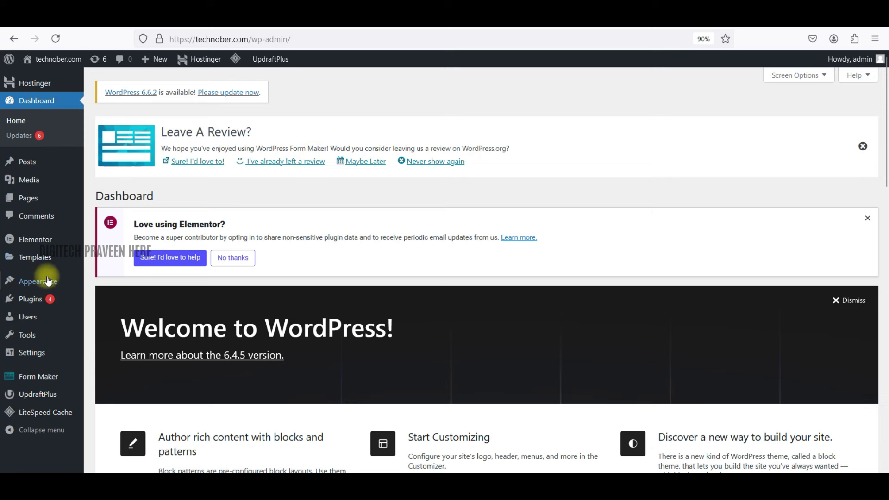
Search the theme directory for "phlox", then install and activate the Phlox theme.
mouse_move(67, 282)
click(99, 283)
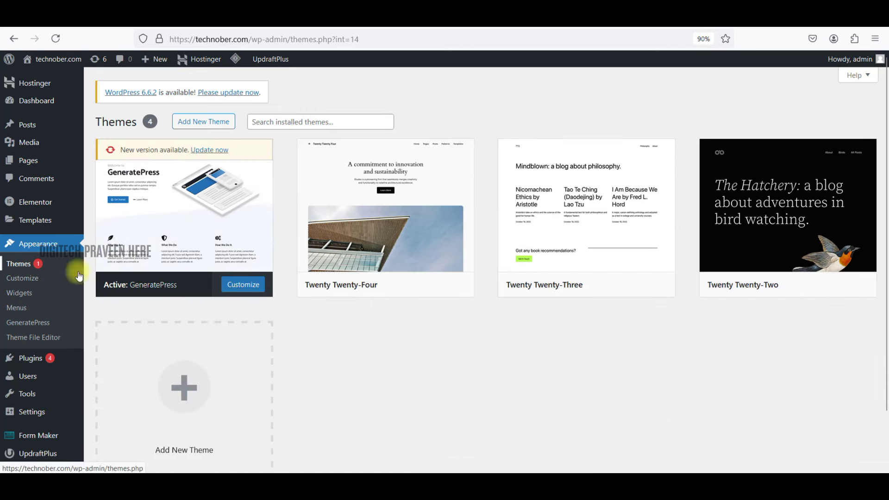
click(236, 410)
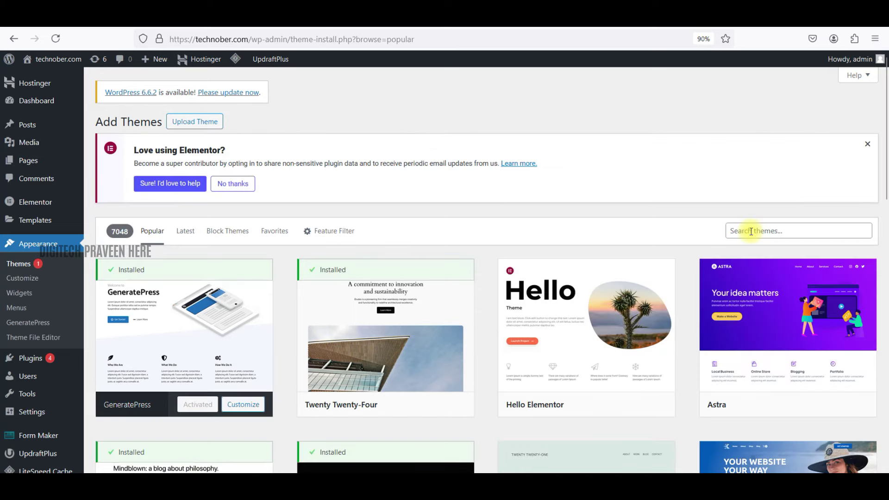
click(751, 232)
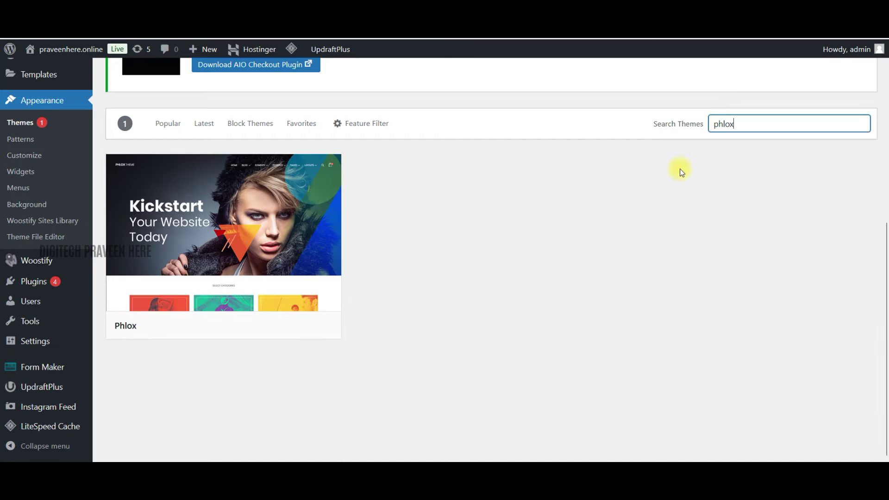
mouse_move(246, 246)
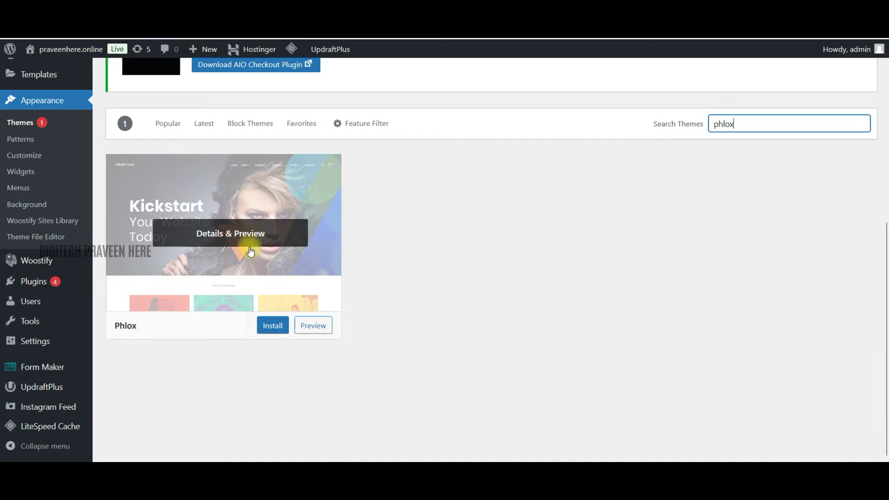
click(271, 333)
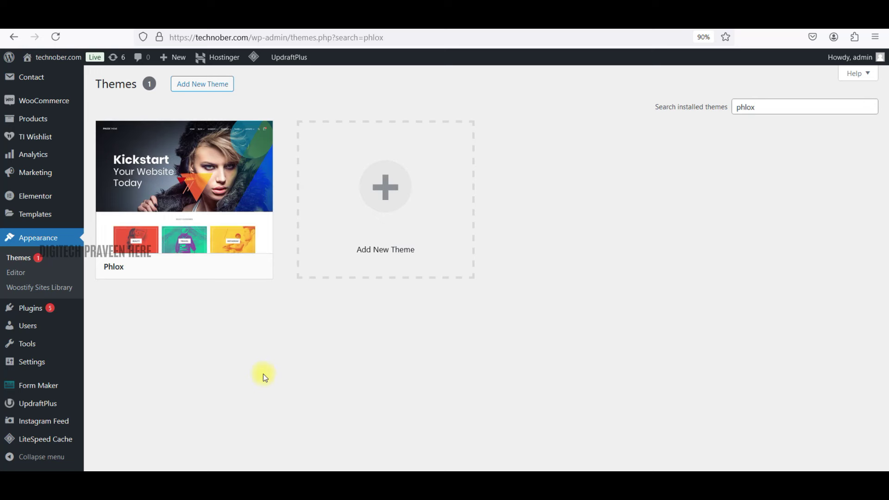
mouse_move(210, 245)
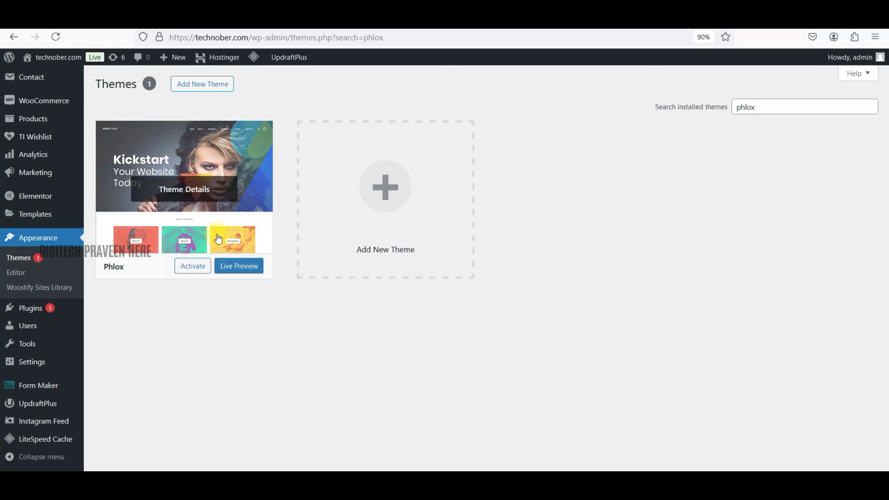
click(194, 268)
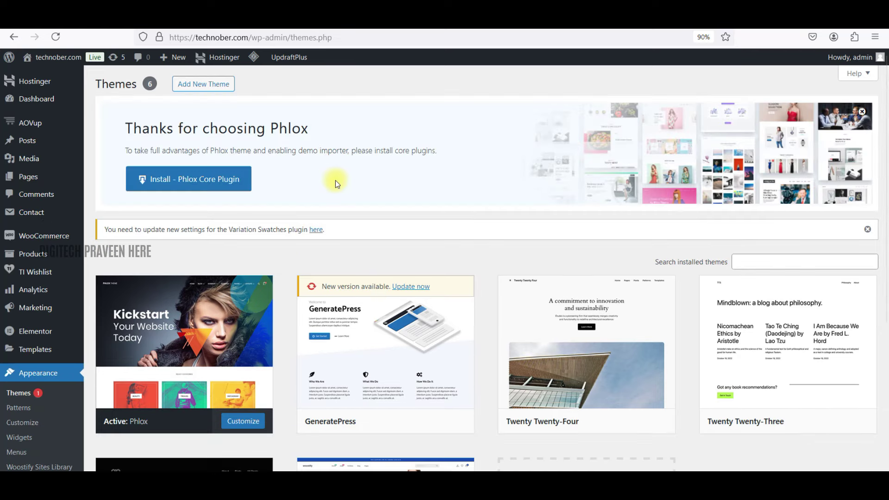
Install the Phlox Core plugin recommended for the activated theme.
drag(125, 126, 318, 150)
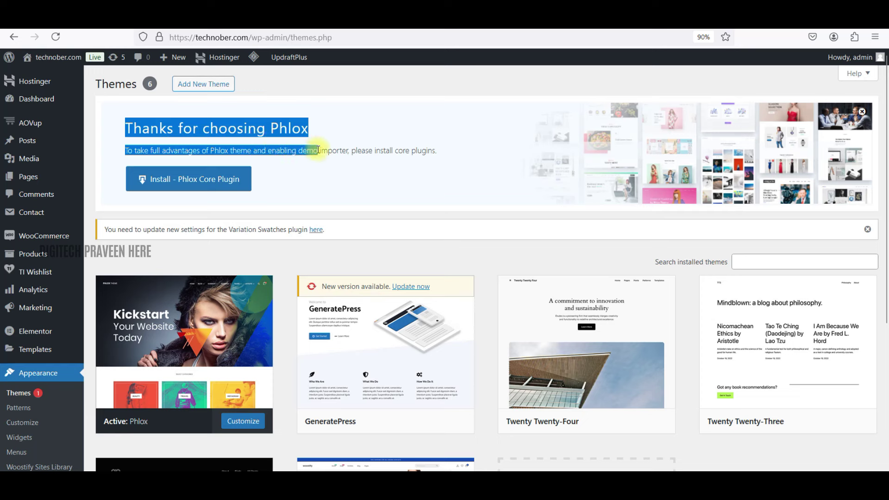
click(219, 184)
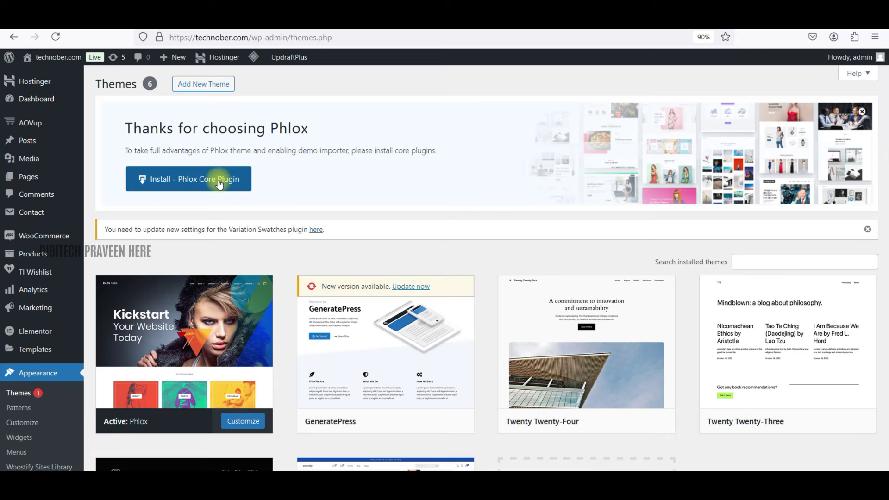
click(218, 183)
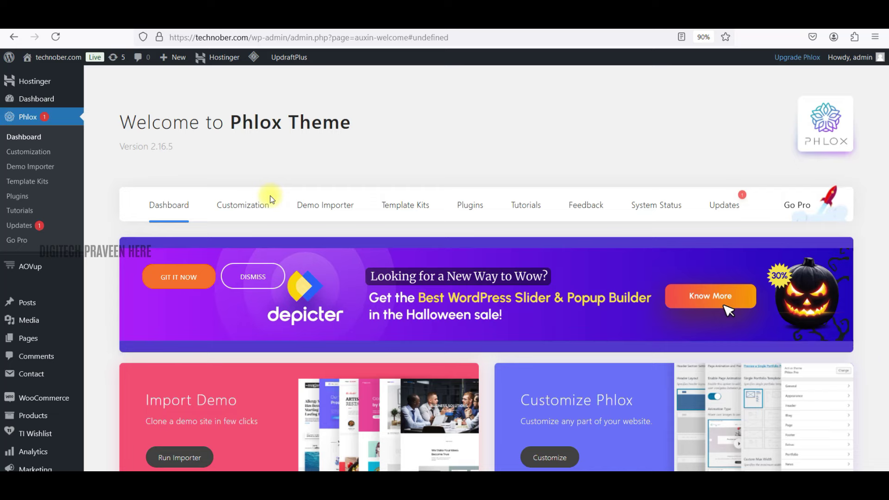
Search the Phlox demo importer for "ecom" and browse the matching shop templates.
scroll(271, 199, down, 5)
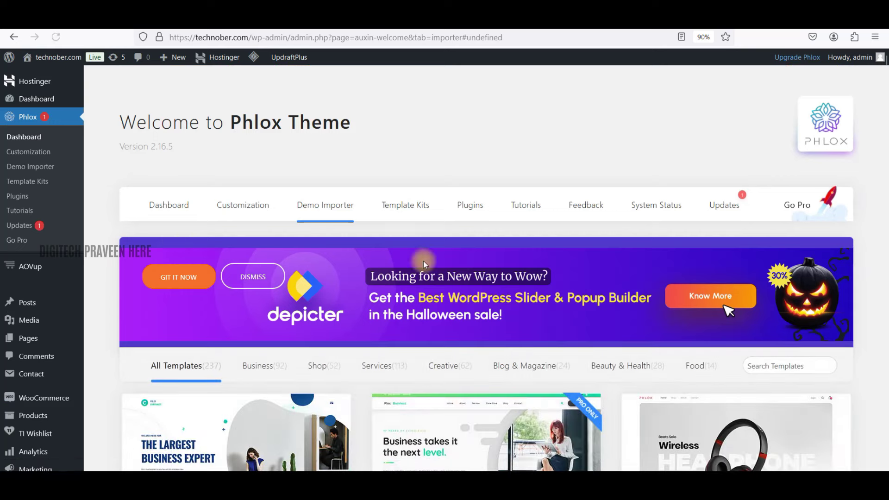
scroll(470, 251, down, 3)
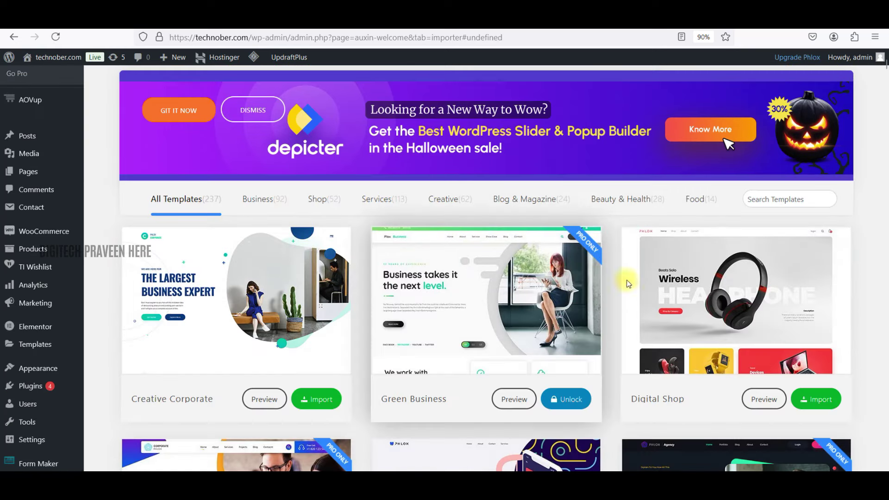
click(767, 202)
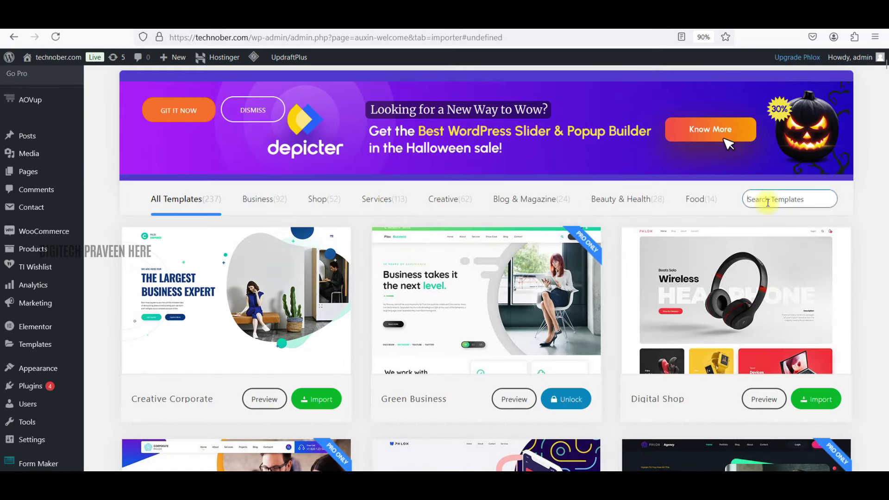
text(ed)
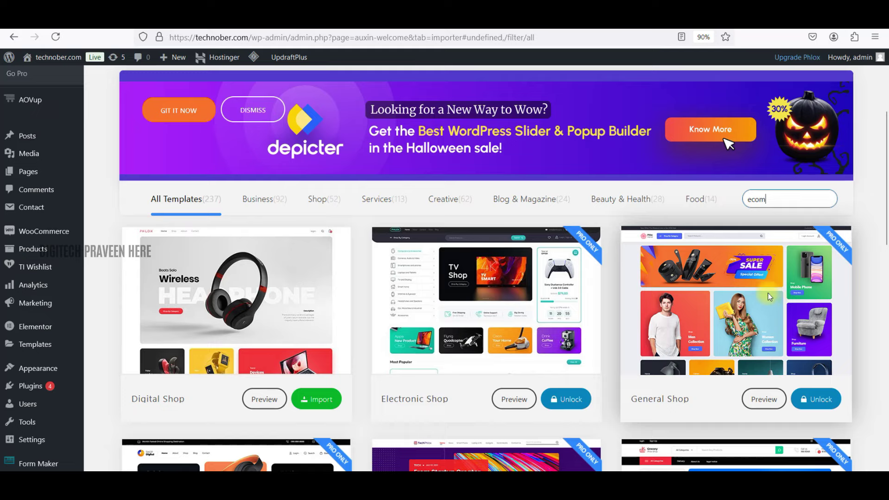
scroll(768, 292, down, 2)
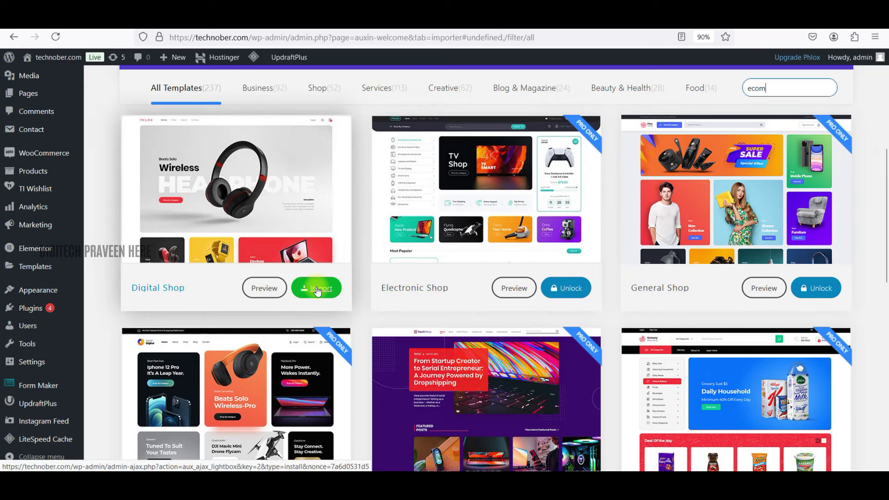
scroll(318, 290, down, 3)
scroll(318, 295, down, 4)
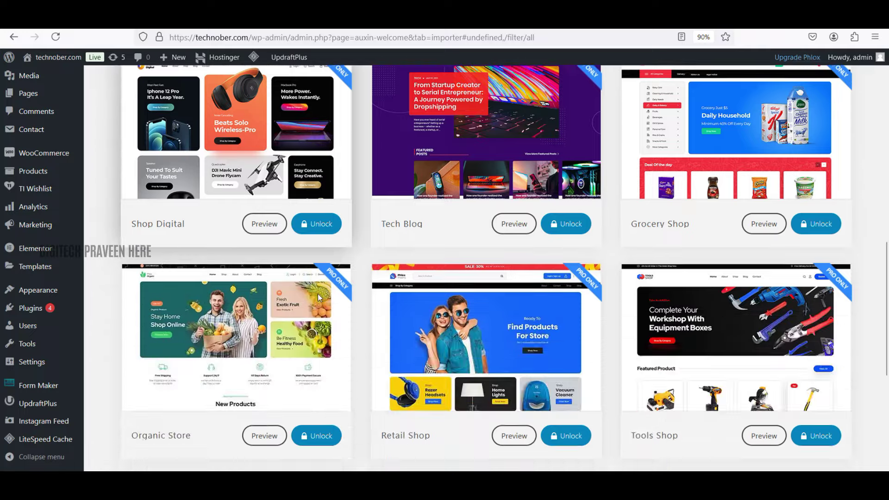
scroll(317, 293, up, 7)
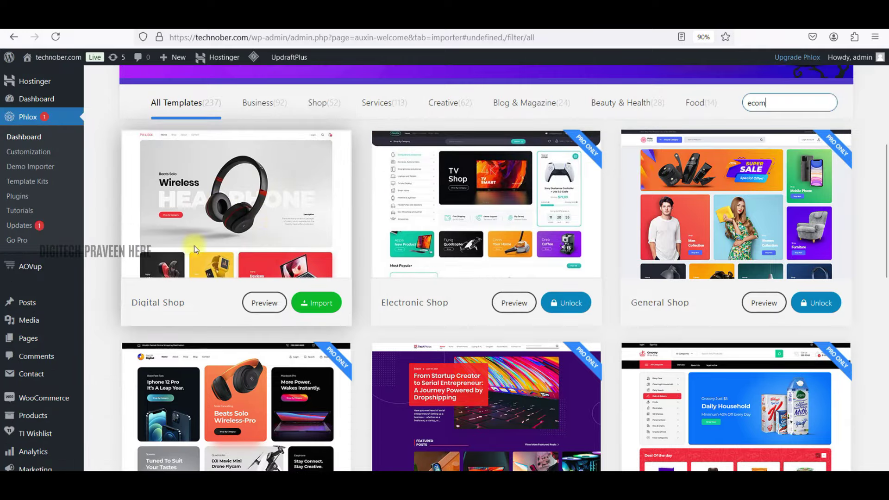
Preview the Digital Shop demo and look through its home page.
click(263, 303)
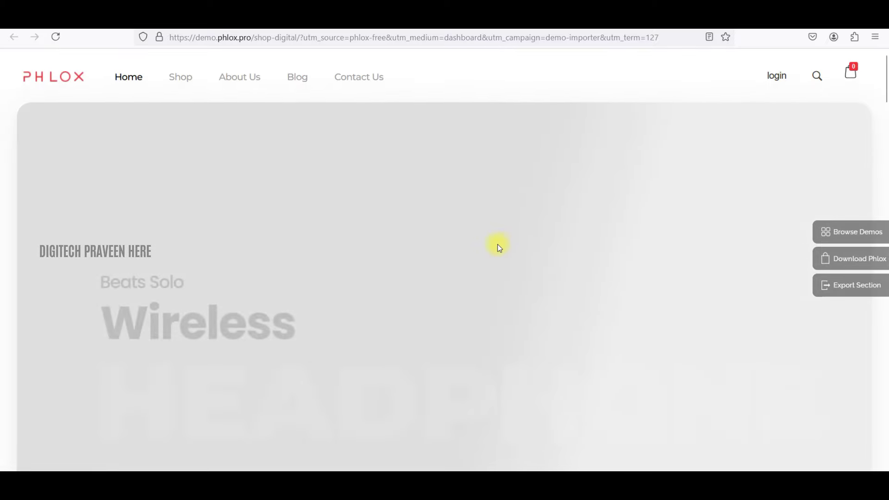
scroll(493, 258, down, 10)
scroll(493, 261, down, 15)
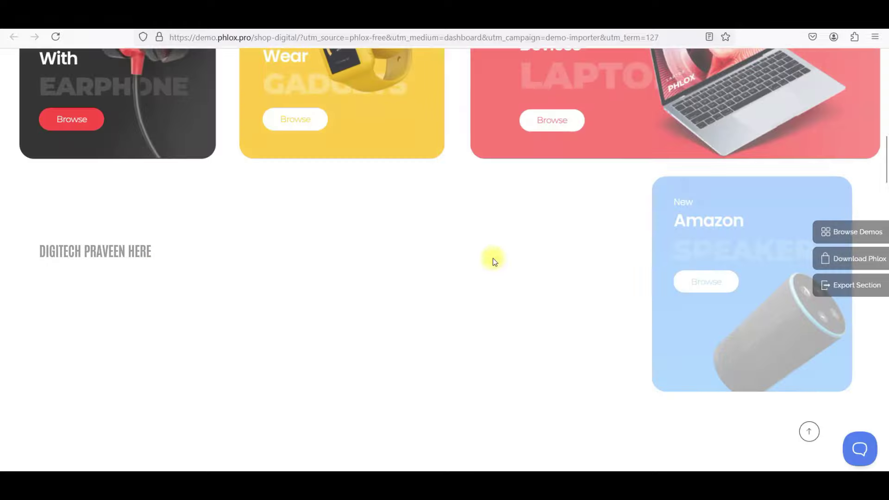
scroll(509, 278, up, 20)
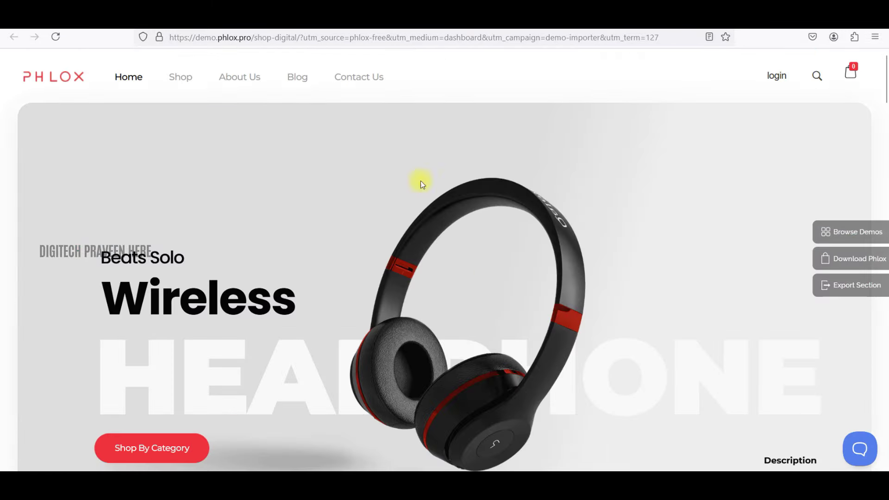
scroll(485, 231, down, 2)
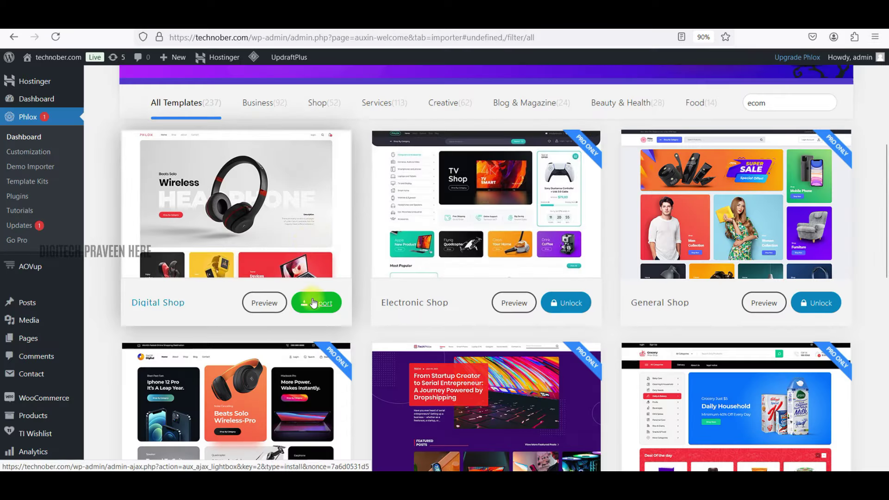
Import the Digital Shop demo as a complete pre-build website with media, installing its required plugins and skipping watermark removal.
click(314, 303)
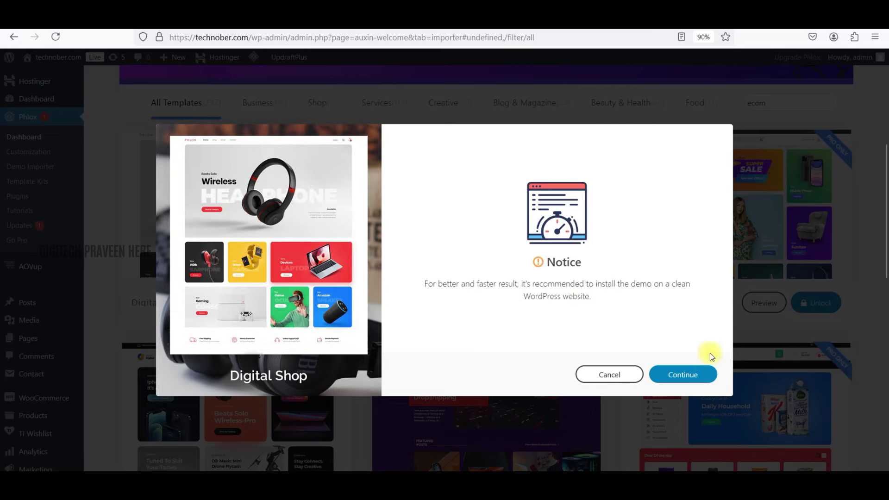
click(703, 375)
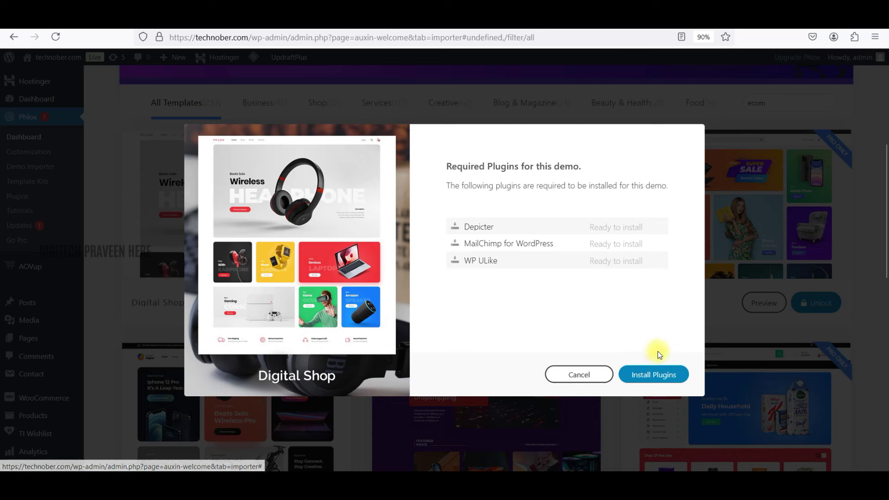
click(663, 373)
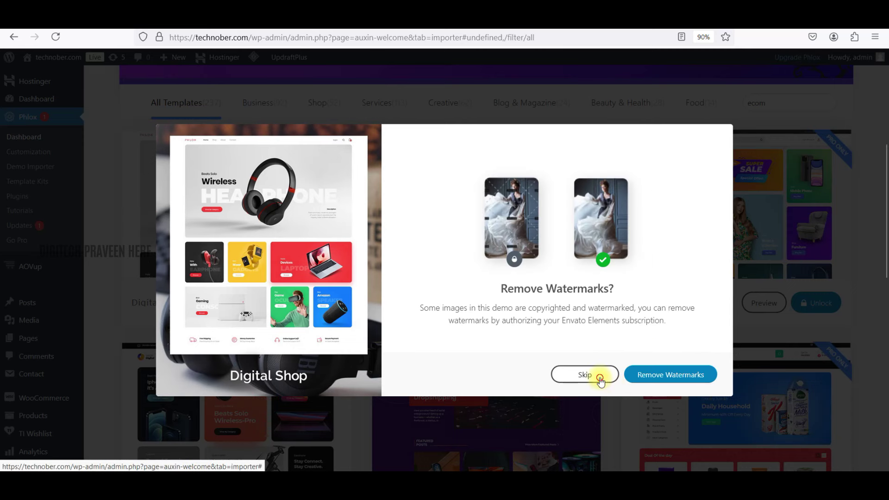
click(601, 380)
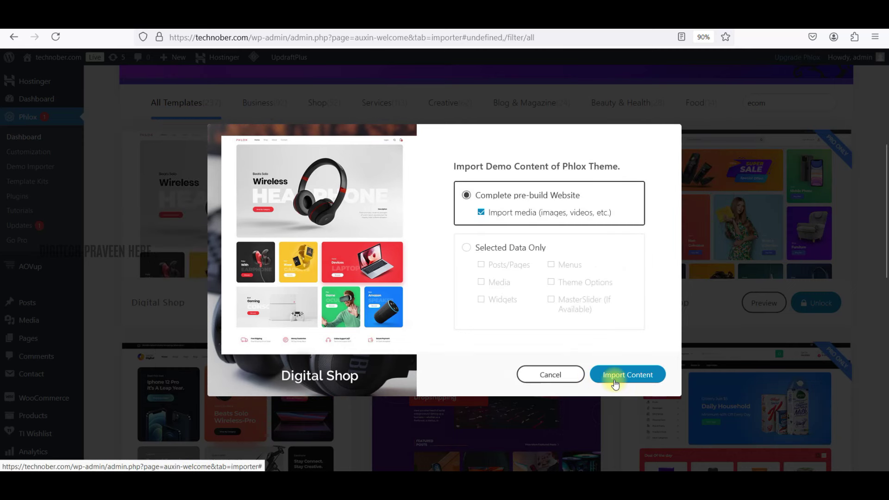
click(615, 381)
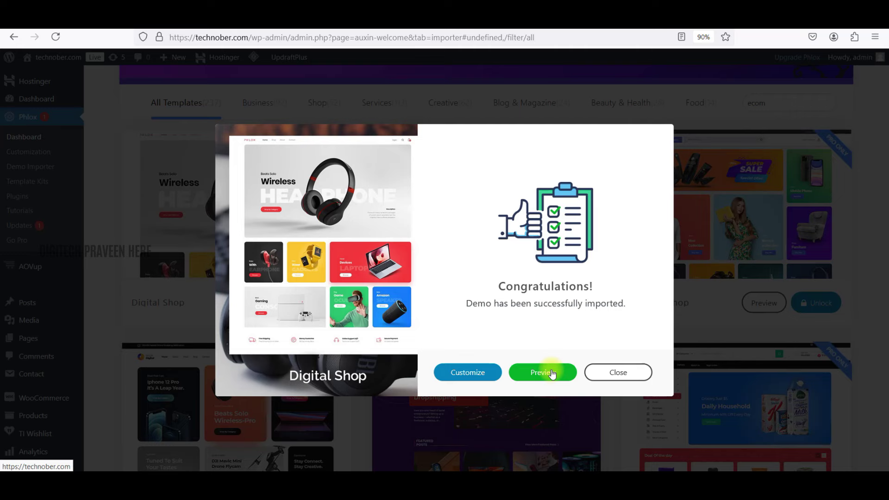
Preview the imported site and examine its home page banners, Best Seller Products and sale sections.
click(551, 374)
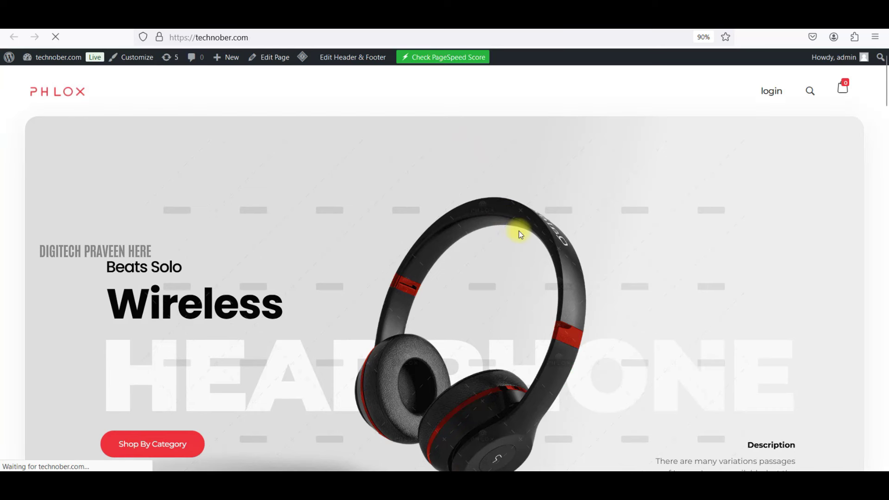
scroll(517, 231, down, 8)
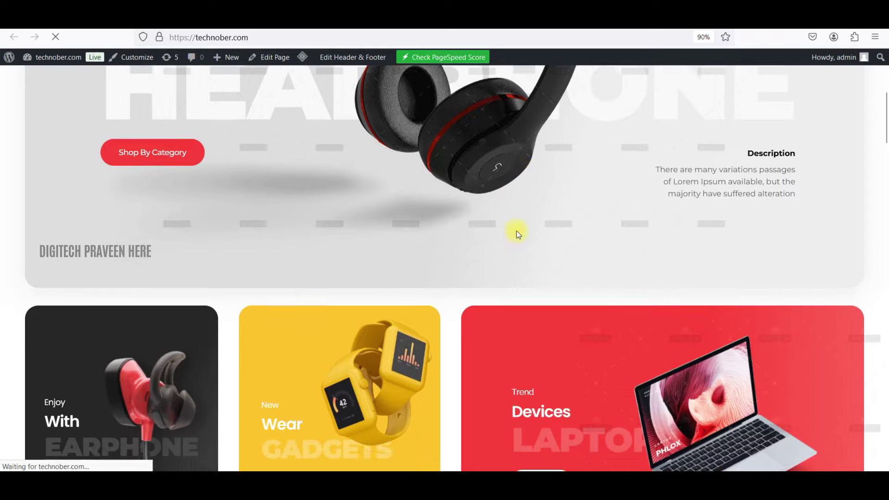
scroll(517, 232, down, 10)
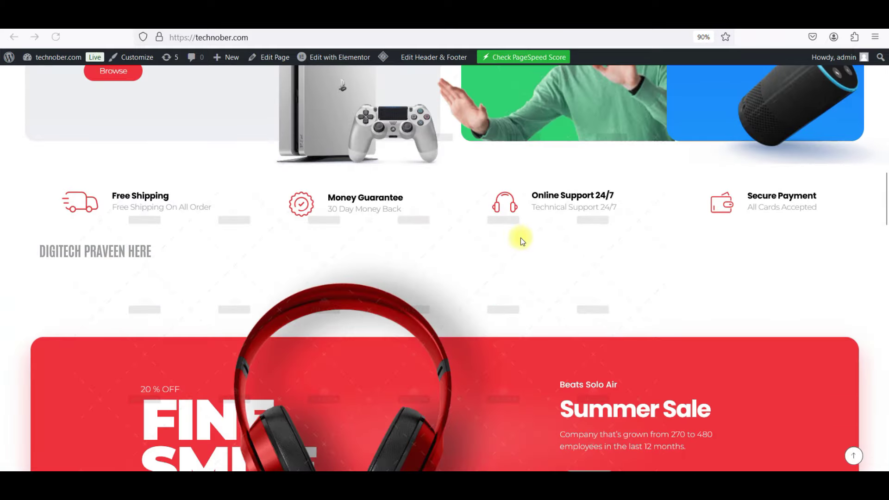
scroll(519, 238, down, 4)
scroll(514, 242, down, 17)
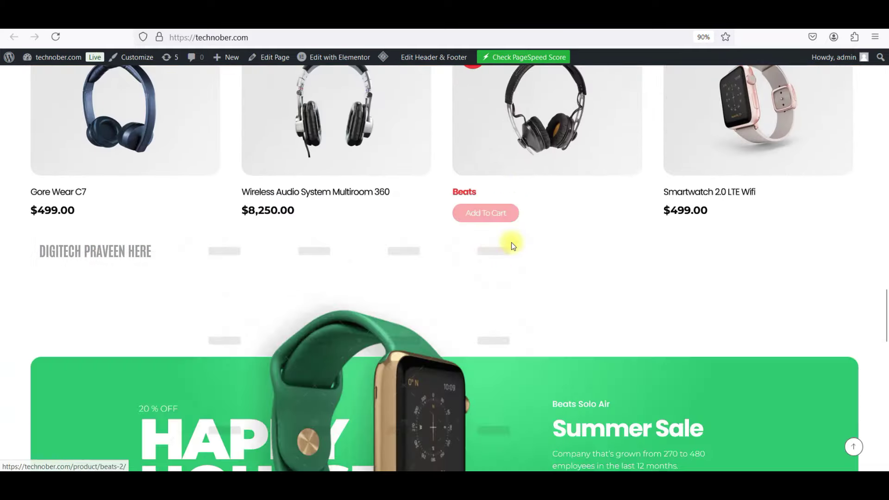
scroll(508, 278, up, 5)
scroll(504, 279, down, 11)
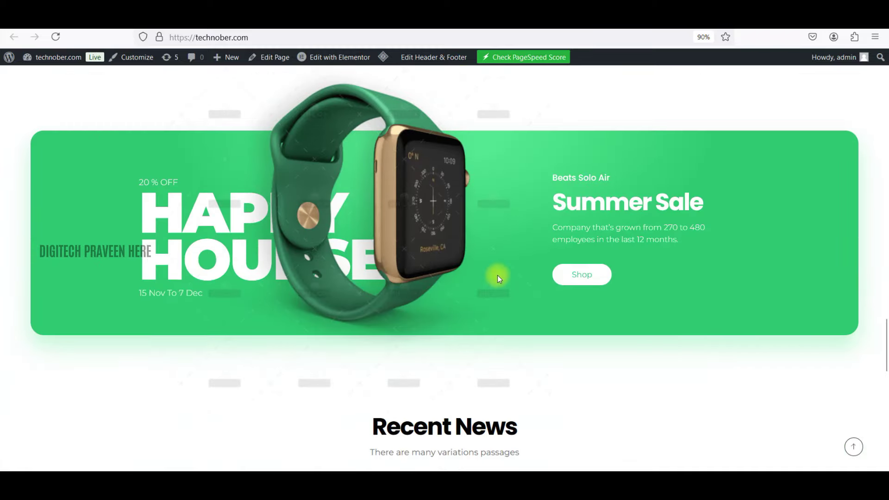
scroll(495, 296, up, 12)
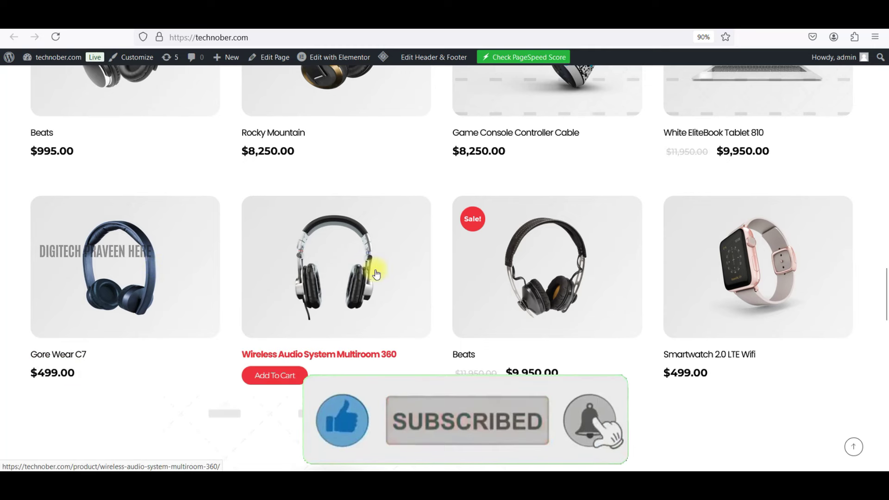
scroll(377, 274, up, 5)
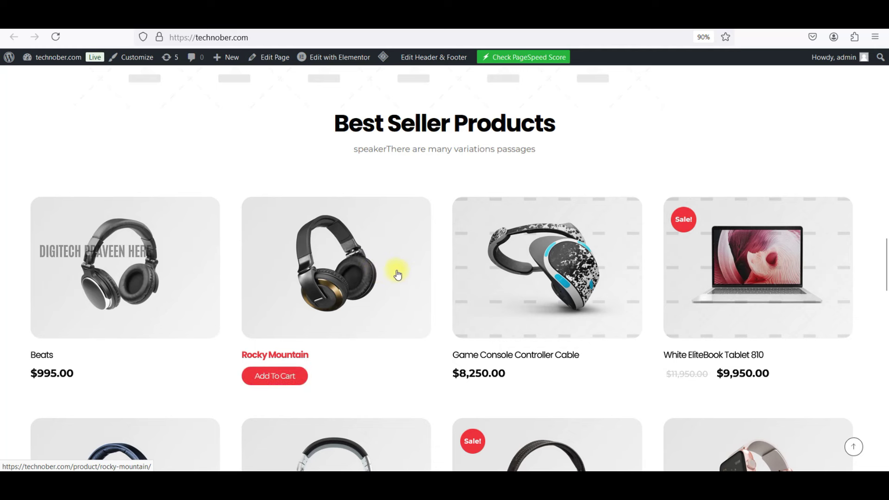
Open the header of the imported site's home page for editing in Elementor.
scroll(393, 273, up, 10)
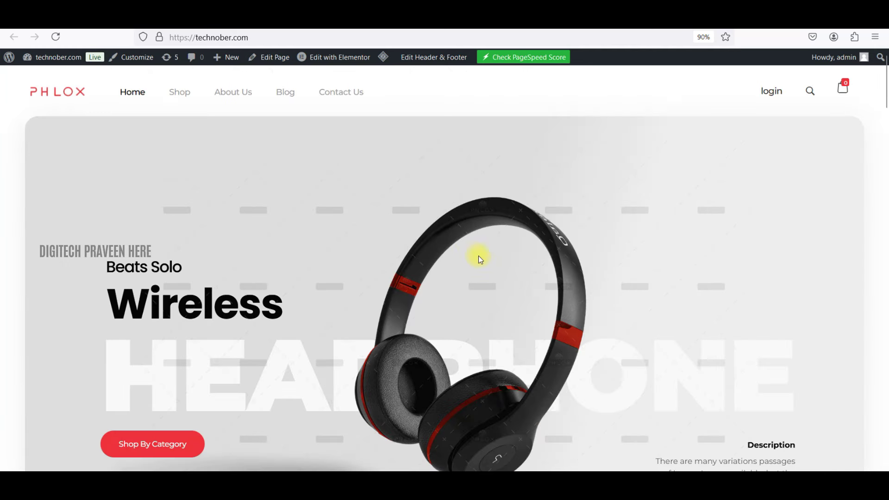
click(66, 92)
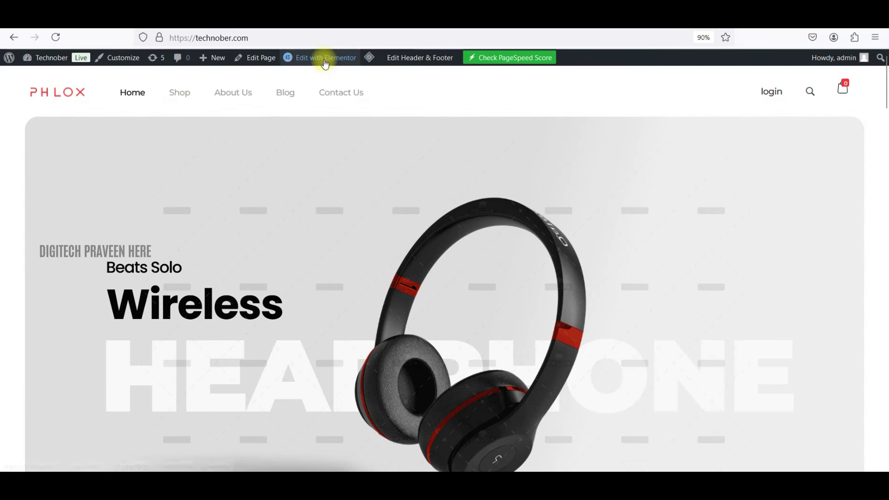
mouse_move(326, 64)
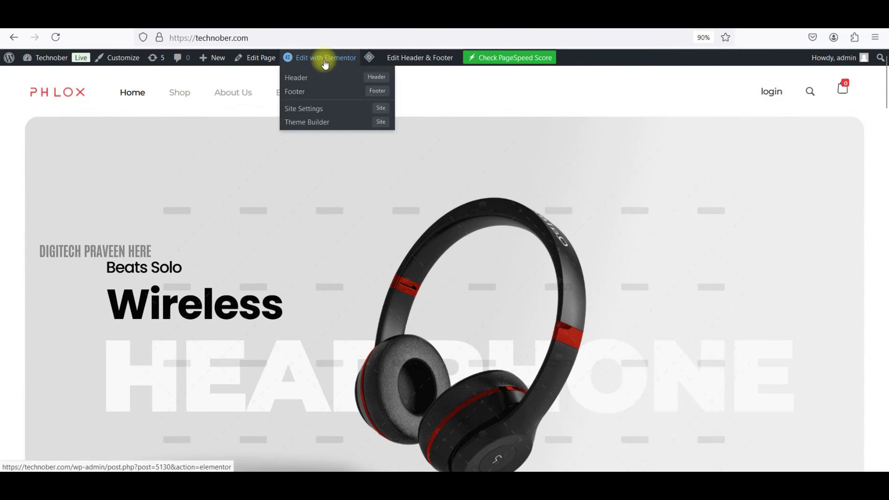
click(313, 77)
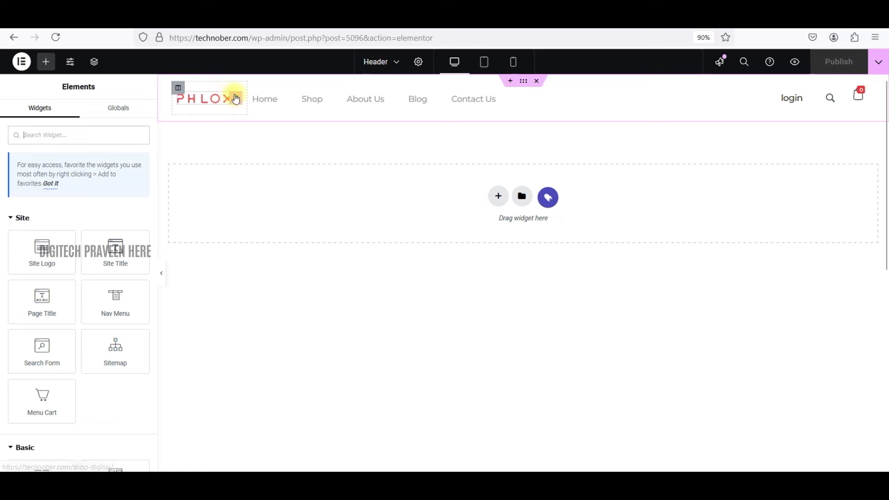
Remove the PHLOX logo image from the header and publish the header without adding a display condition.
click(237, 99)
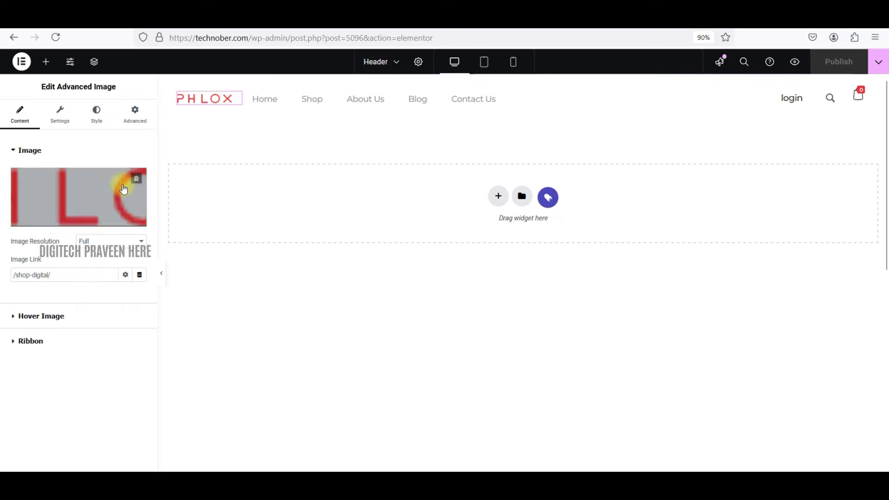
click(98, 216)
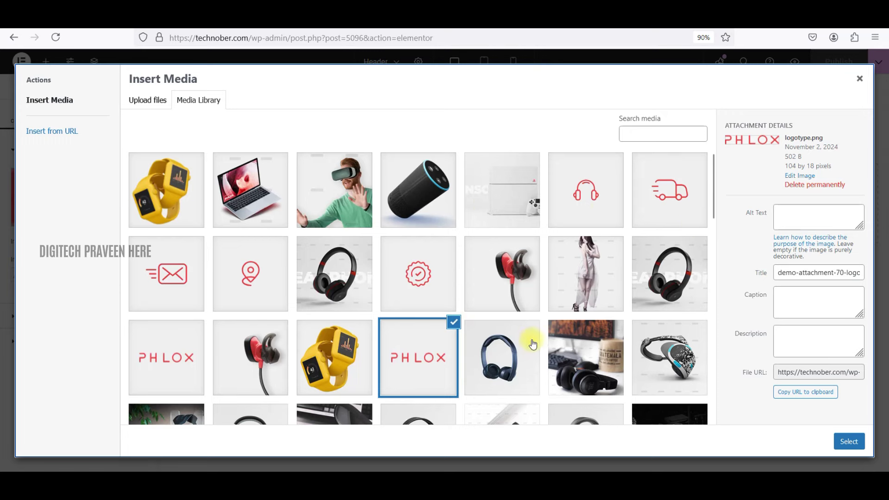
click(453, 324)
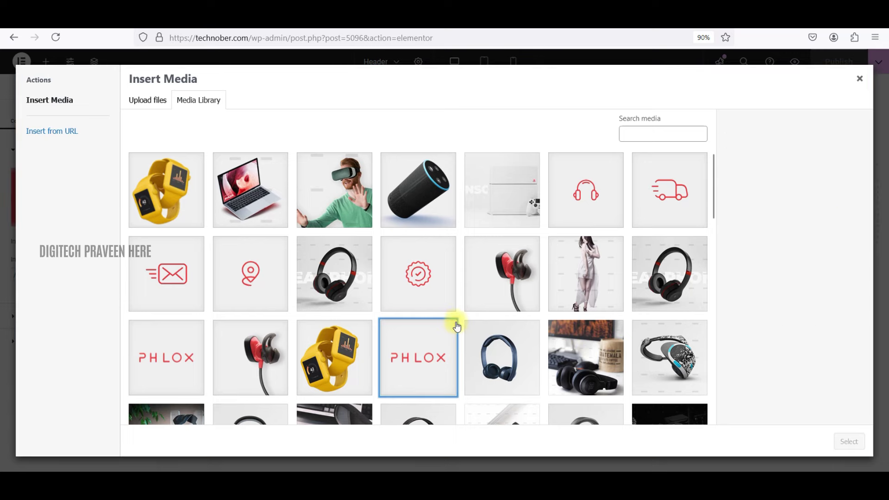
click(860, 79)
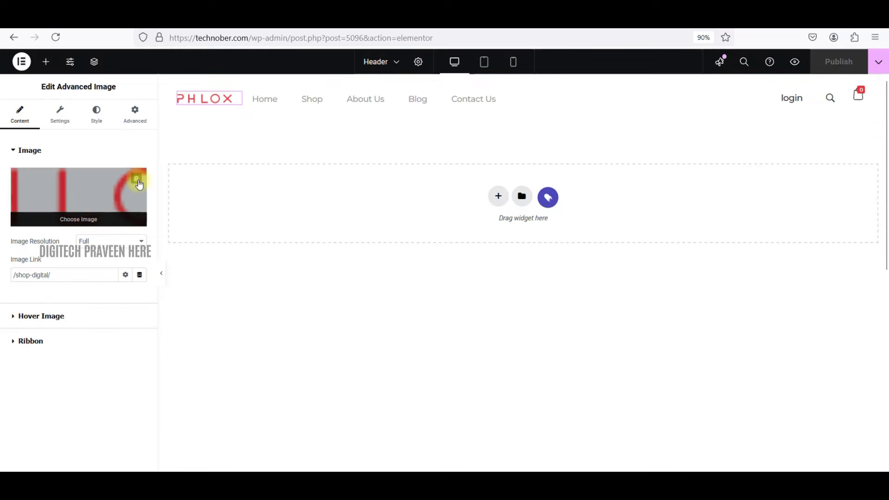
click(138, 184)
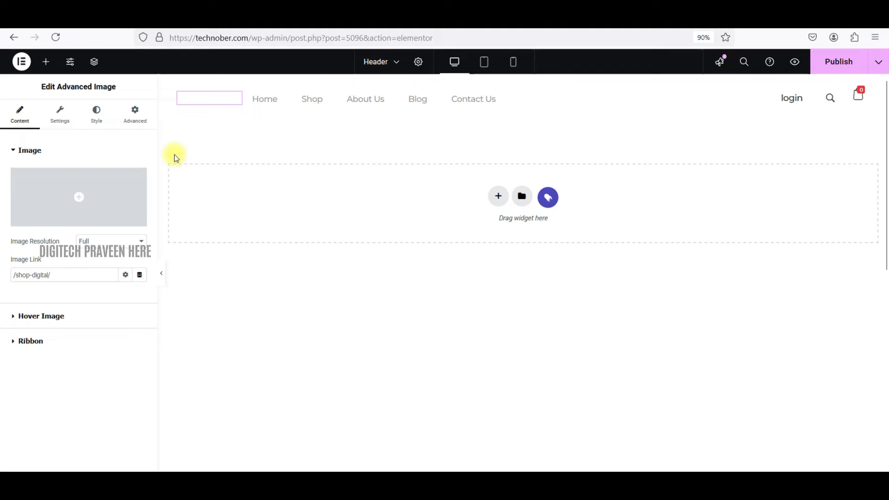
click(824, 63)
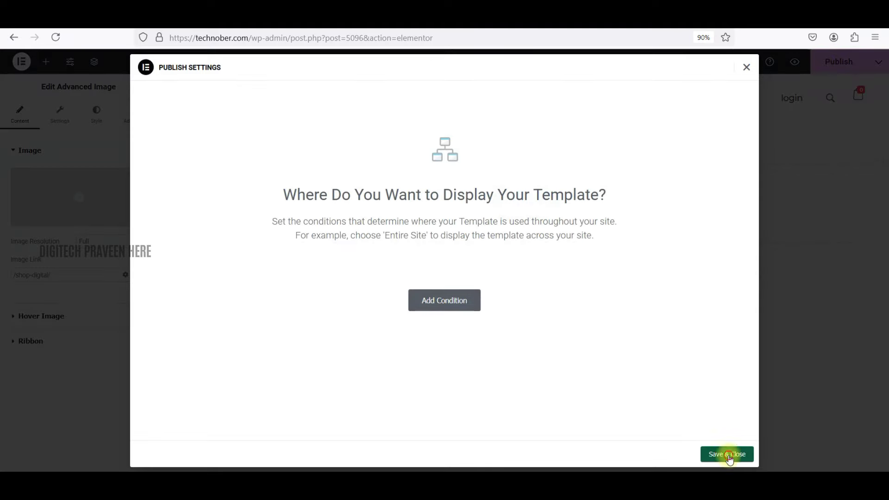
click(727, 455)
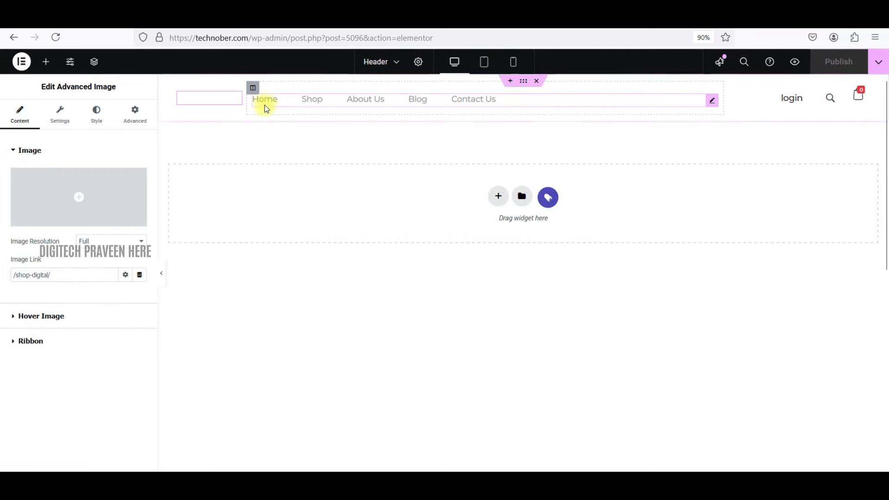
Load the site's home page and look through its header, category banners and the sections below them.
click(254, 35)
drag(254, 36, 468, 36)
key(BackSpace)
key(Return)
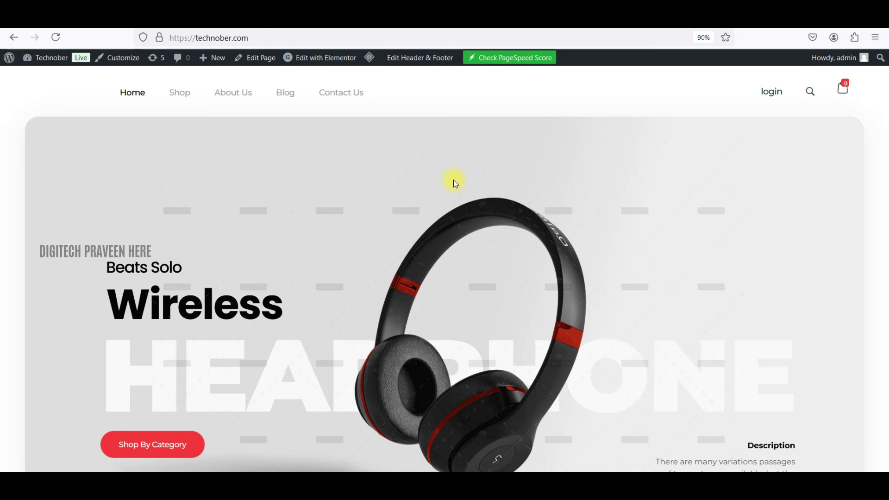
scroll(502, 147, down, 3)
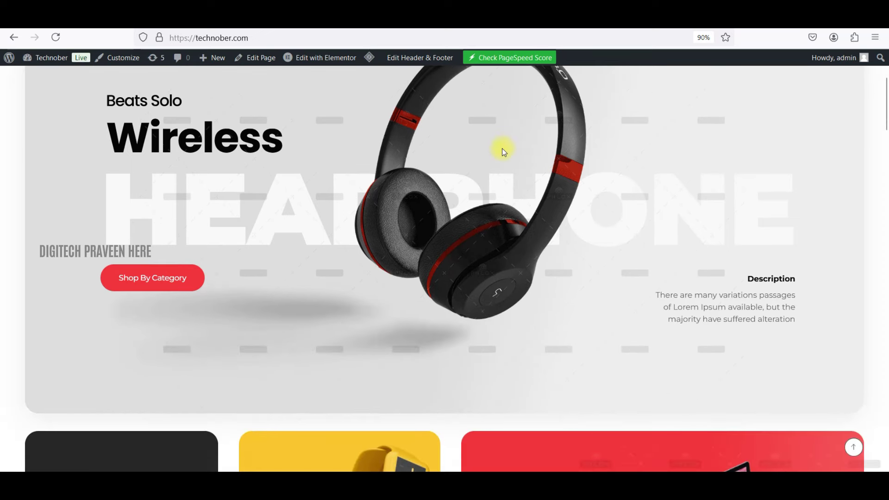
scroll(502, 148, down, 6)
scroll(307, 312, down, 3)
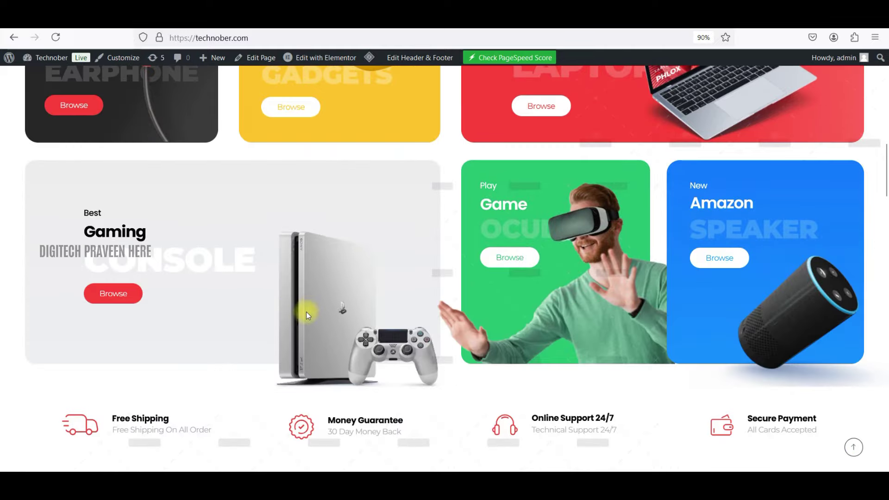
scroll(237, 312, up, 2)
scroll(369, 249, down, 5)
scroll(368, 249, down, 11)
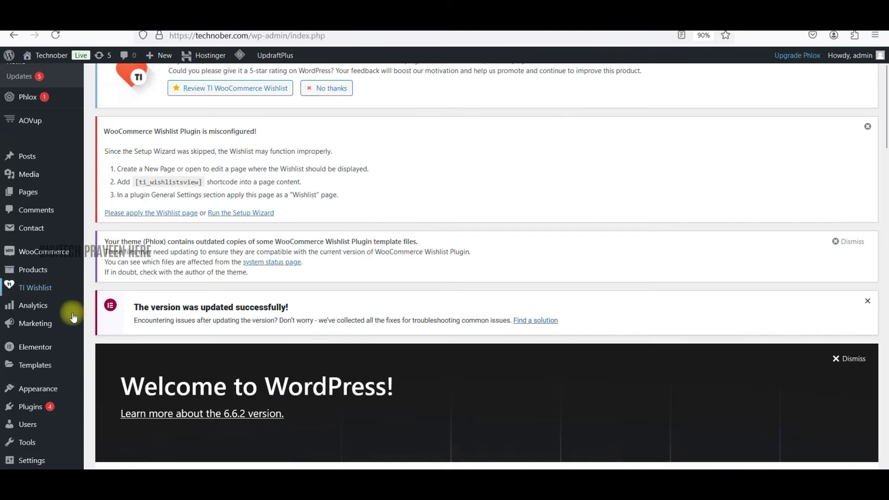
Search the WordPress plugin directory for "instamojo", then install and activate Instamojo for WooCommerce.
mouse_move(44, 407)
click(110, 411)
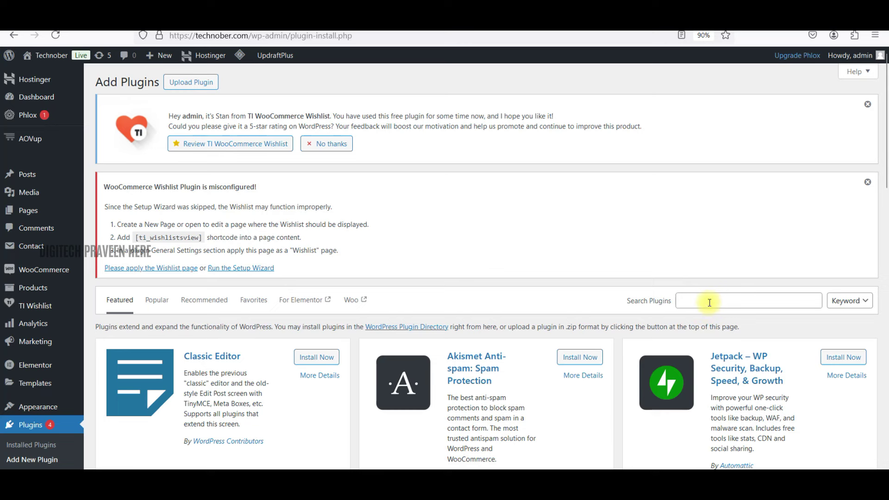
click(709, 302)
text(instamojo)
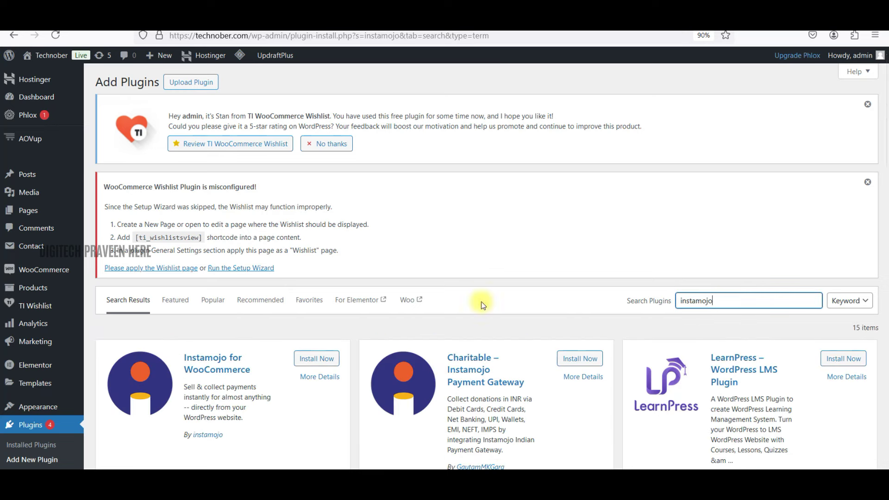
click(307, 363)
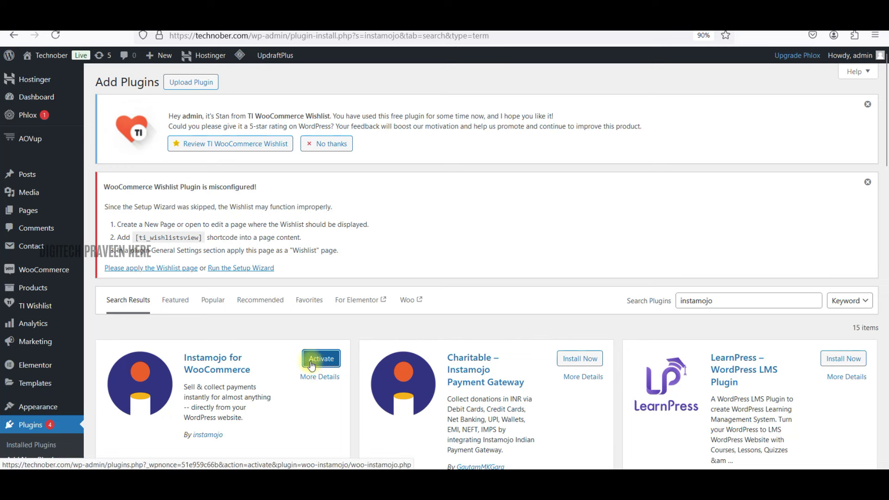
click(311, 361)
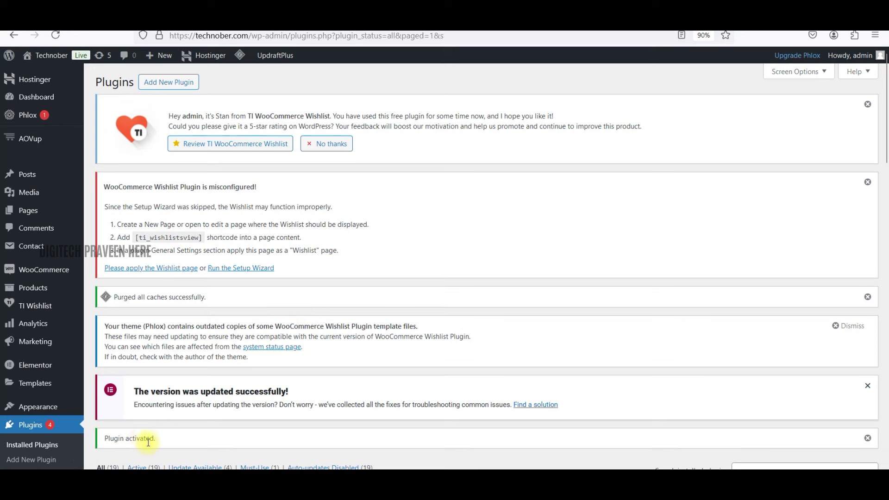
Switch the Cash on delivery method in the WooCommerce payment settings and open the Instamojo gateway's API credential settings.
mouse_move(61, 270)
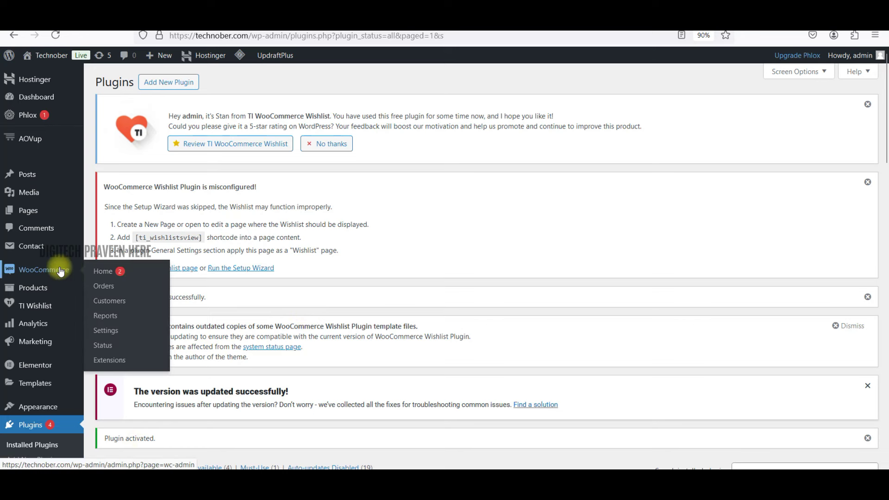
click(119, 338)
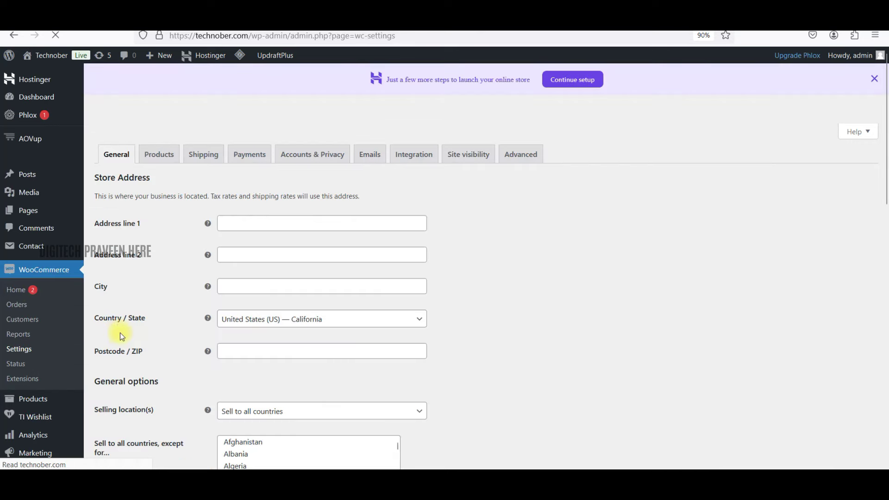
click(250, 155)
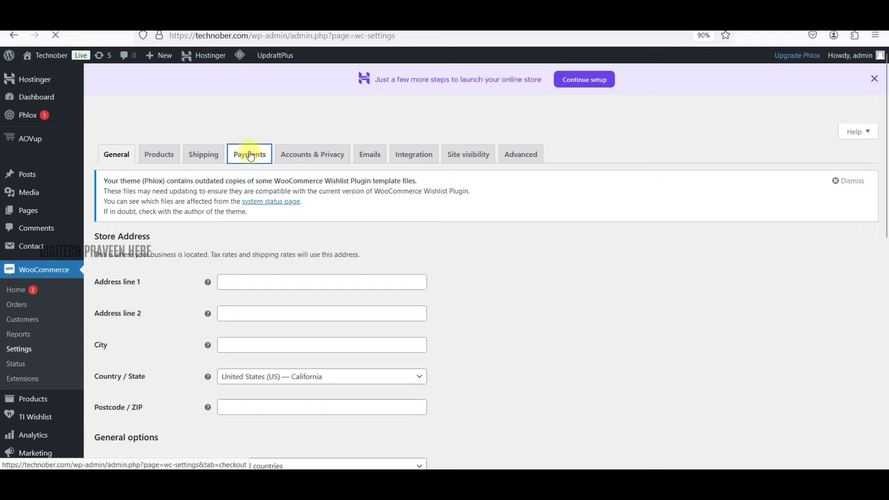
scroll(232, 196, down, 3)
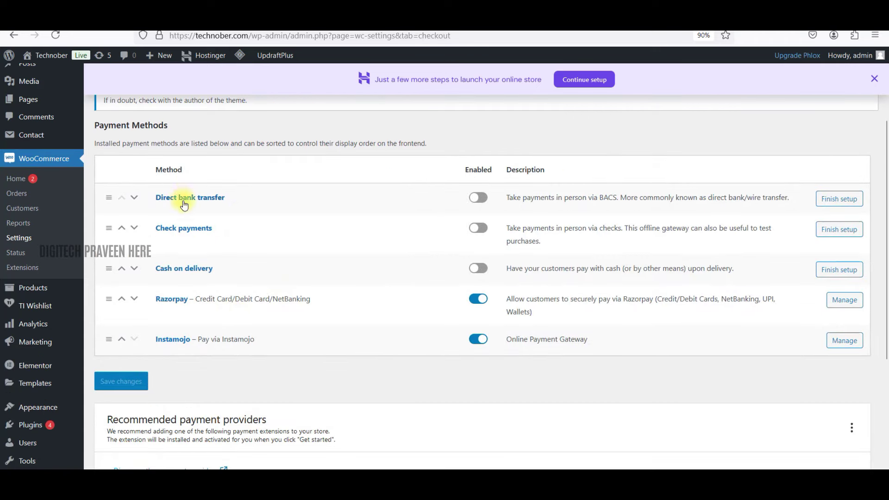
click(478, 269)
click(834, 342)
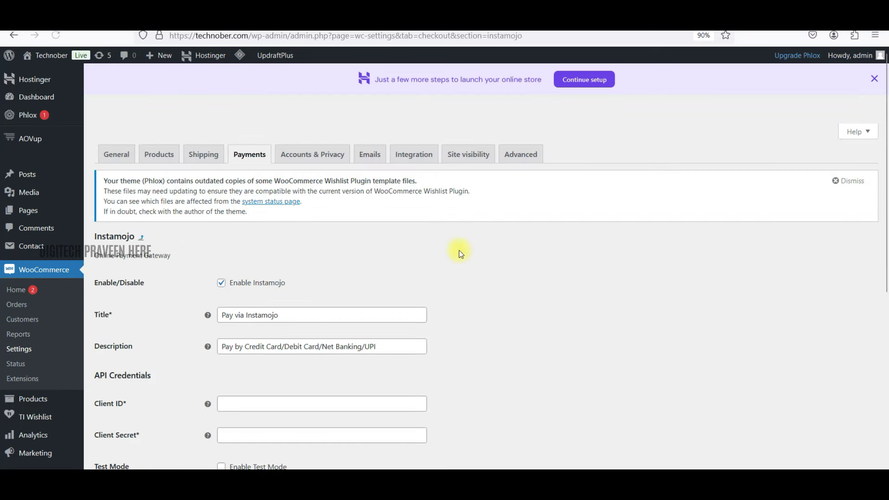
scroll(458, 249, down, 3)
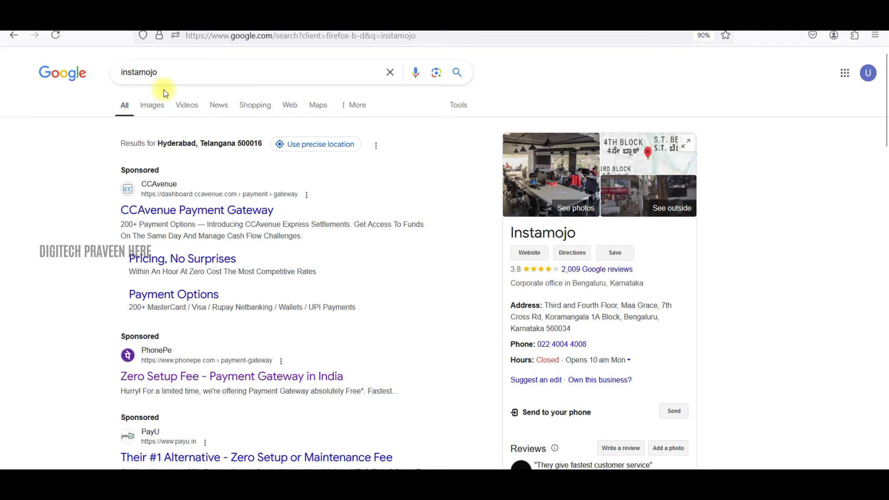
Find Instamojo's website and generate new credentials for the WooCommerce/WordPress platform in the account's API & Plugins section.
scroll(164, 92, down, 5)
scroll(158, 277, down, 1)
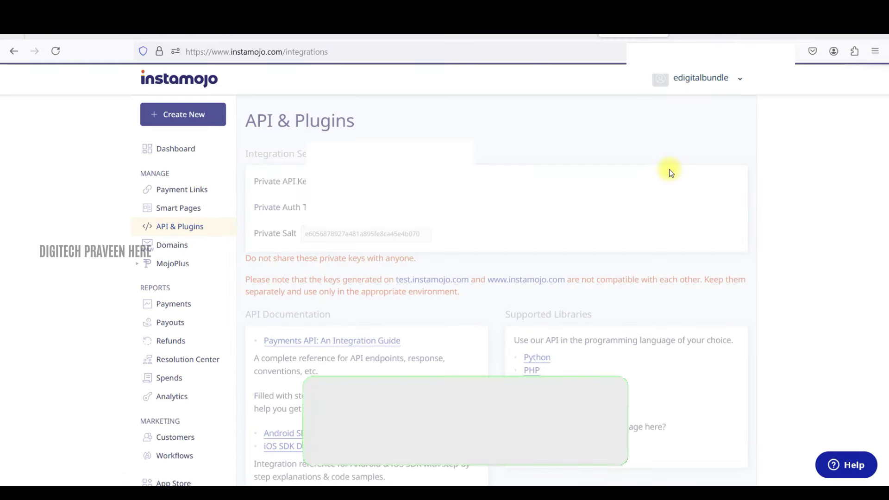
scroll(670, 174, down, 1)
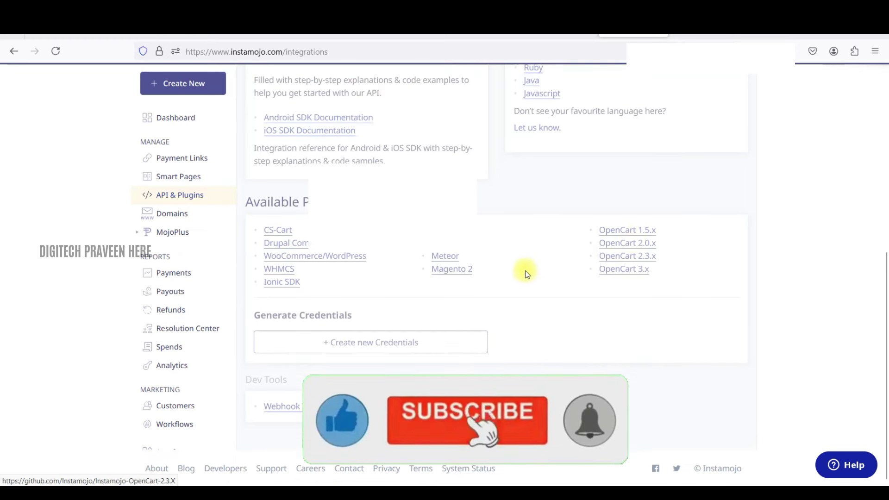
click(365, 343)
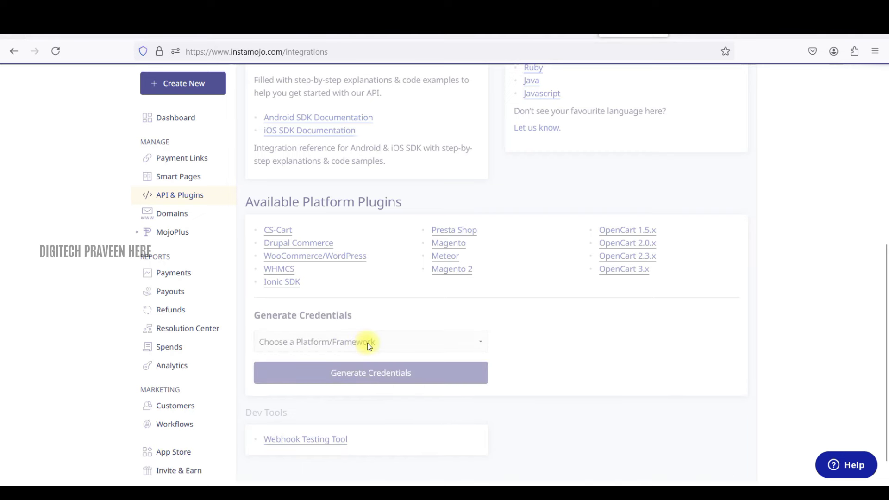
click(368, 343)
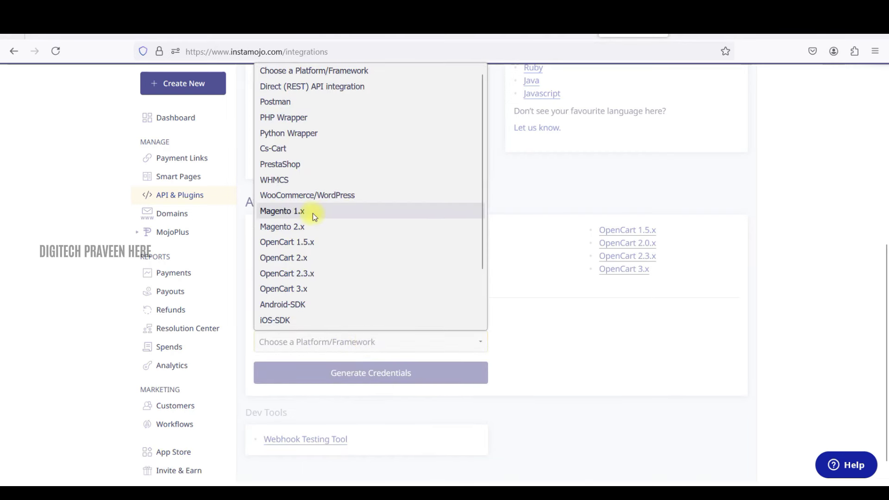
click(342, 195)
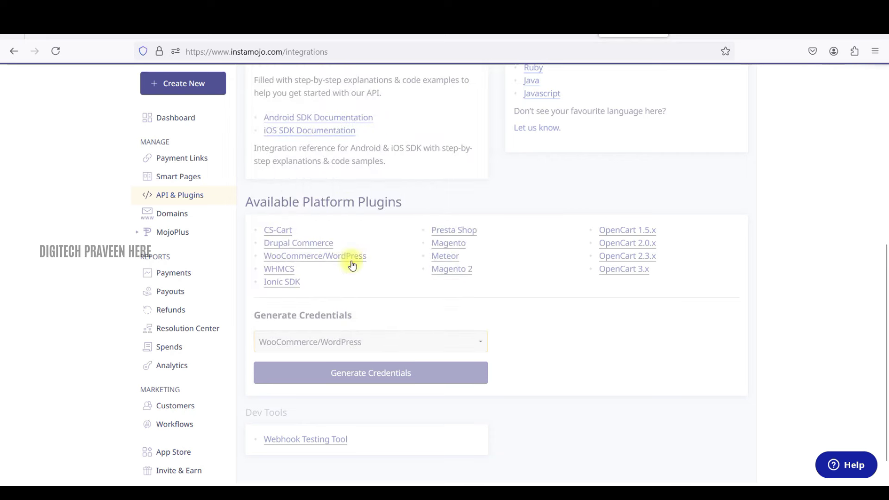
click(364, 374)
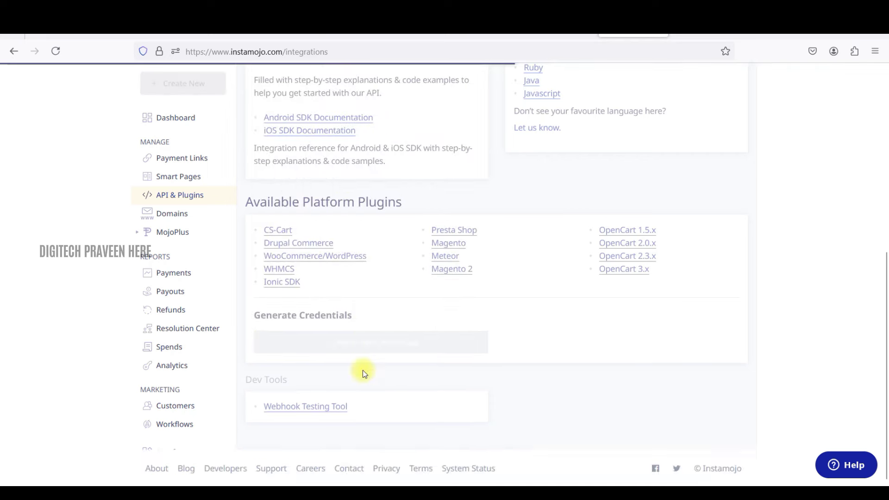
Copy the generated WooCommerce/WordPress client ID from Instamojo and return to the gateway's settings in WooCommerce.
scroll(310, 338, down, 1)
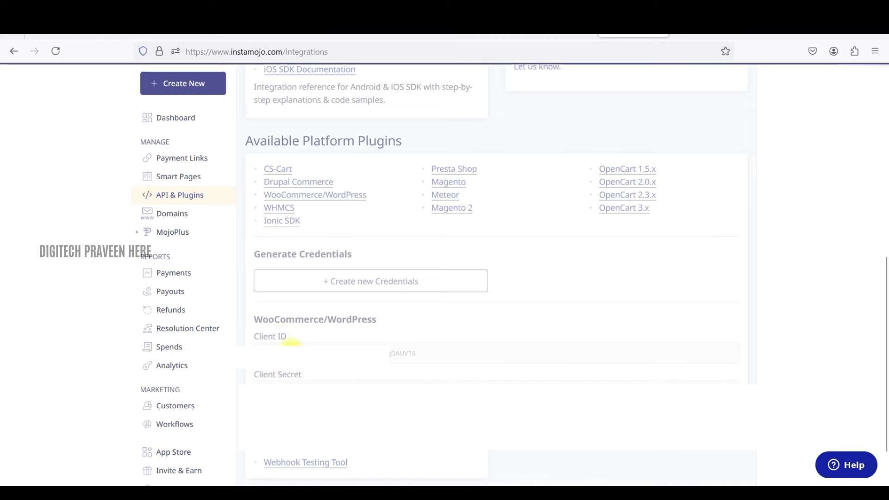
click(347, 28)
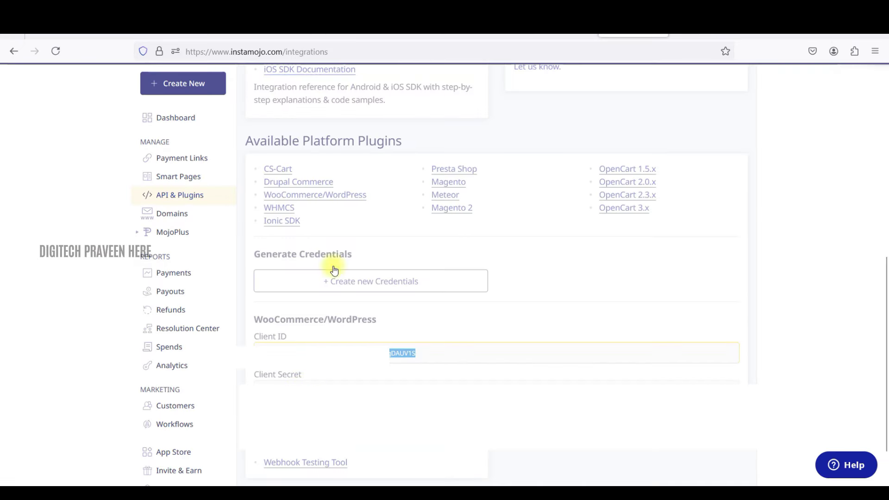
click(347, 28)
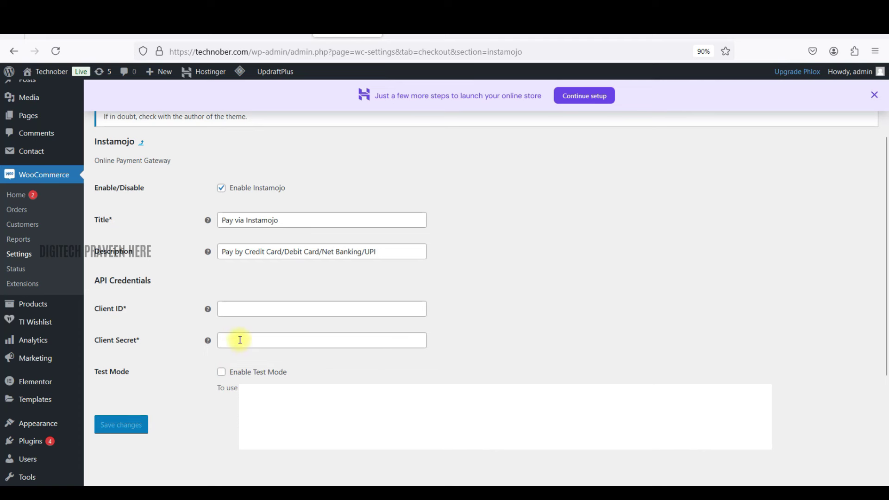
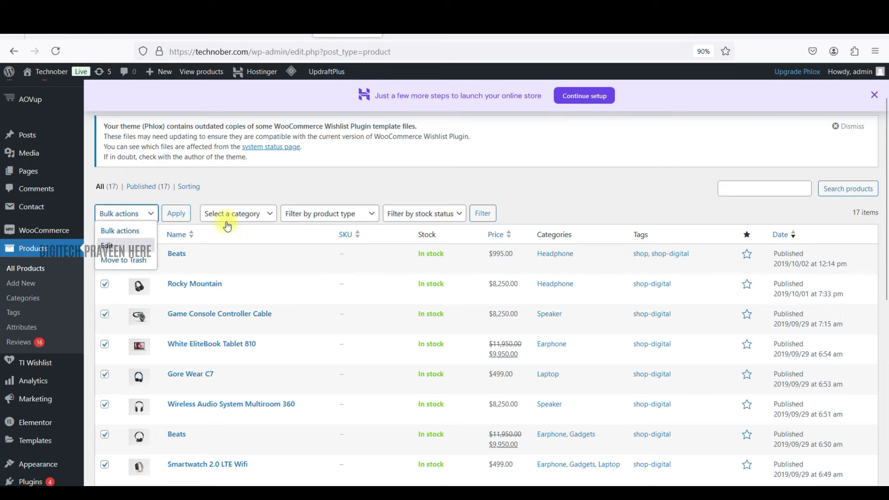
Deselect all products and add "New Headphone", described as "TechLife Studio H1 with 43dB ANC, Hi-Res Audio, 40mm Driver and 70hrs Playback Bluetooth (Black, On the Ear)".
click(225, 192)
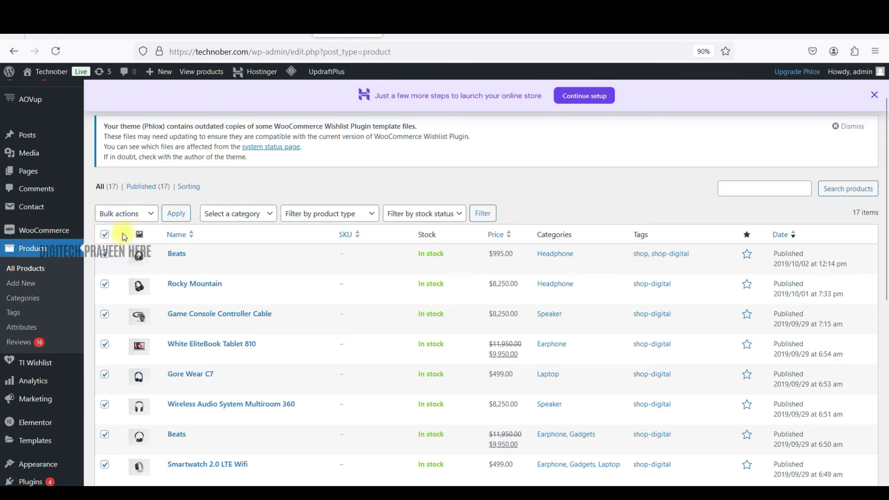
click(105, 235)
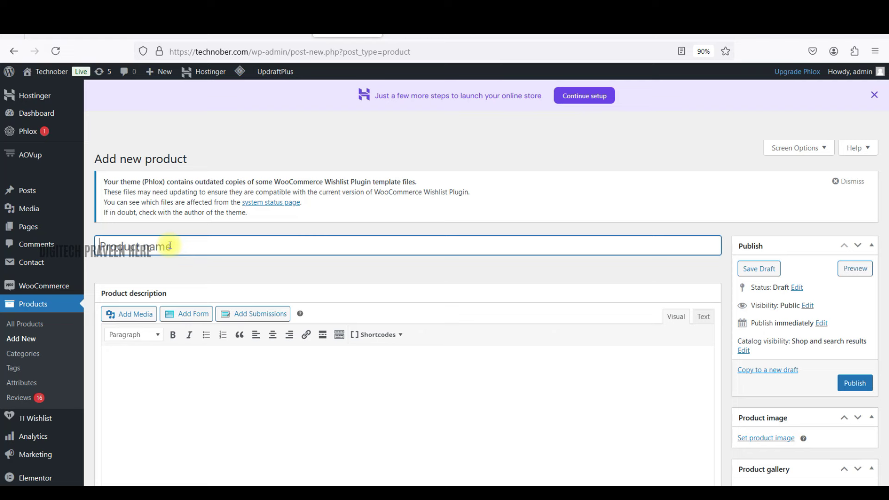
text(New Headphone)
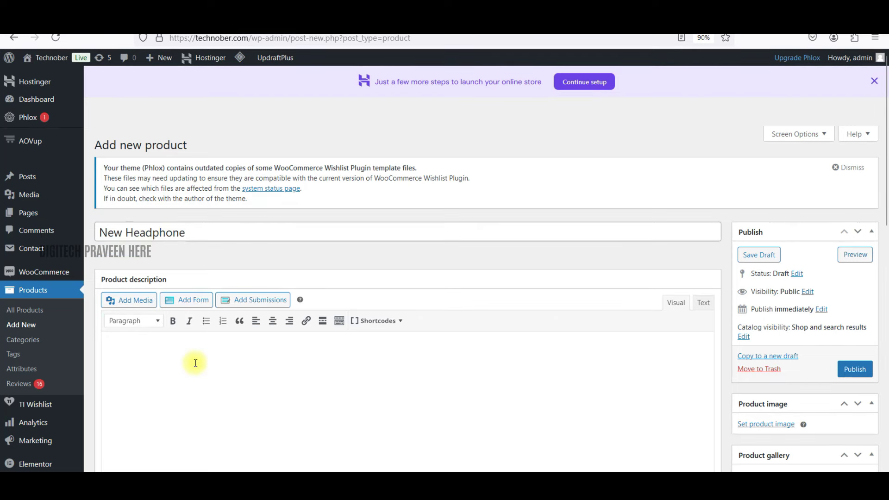
text(TechLife Studio H1 with 43dB ANC, Hi-Res Audio, 40mm Driver and 70hrs Playback Bluetooth  (Black, On the Ear))
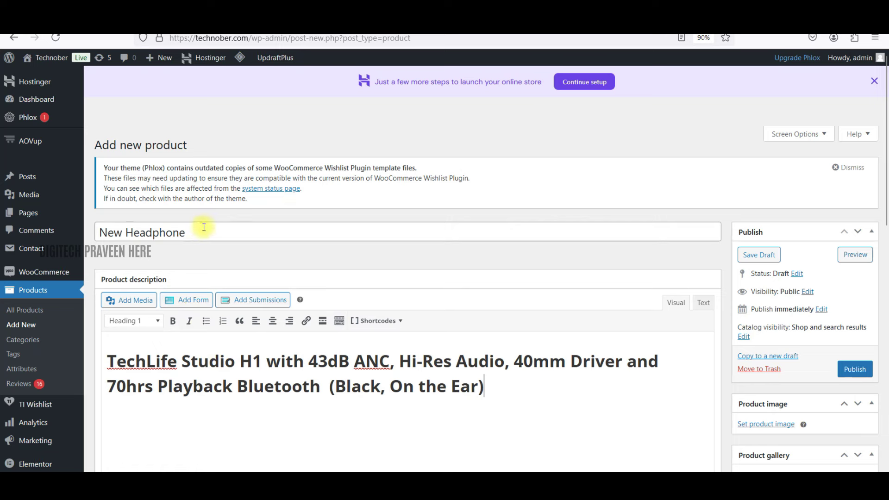
Replace "New" in the product name with "TCM" so the product is called TCM Headphone.
drag(126, 233, 88, 226)
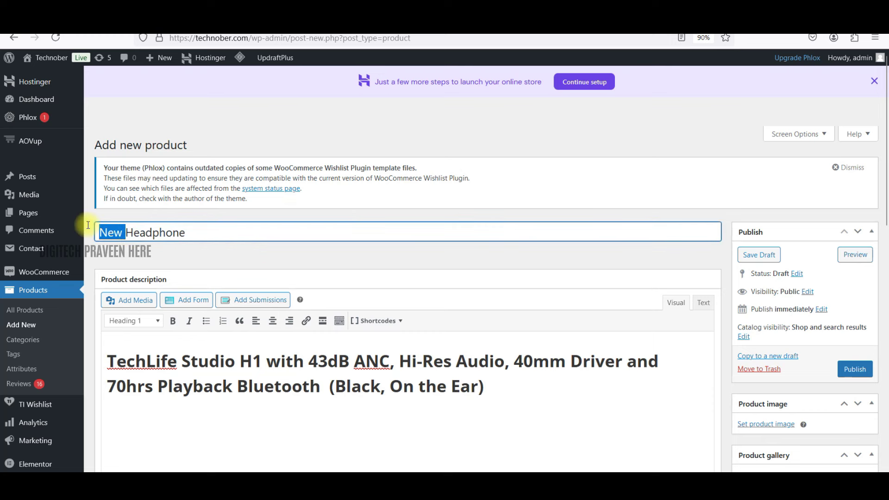
text(TCM)
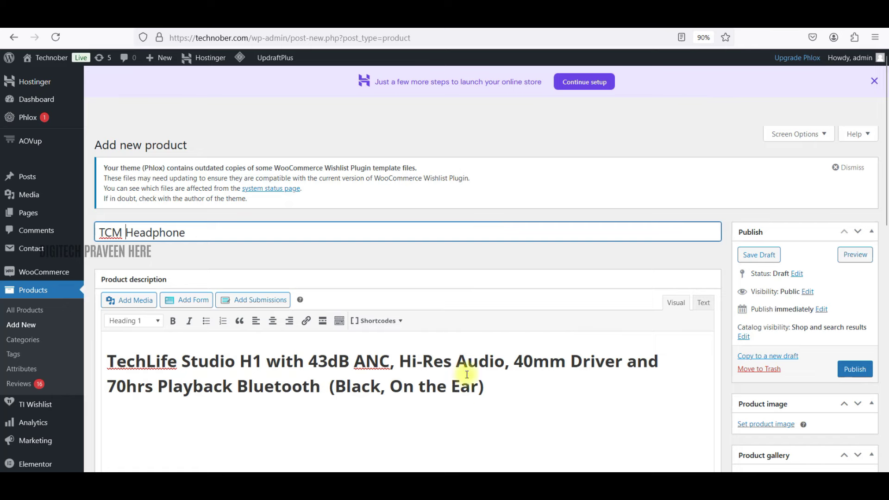
click(483, 386)
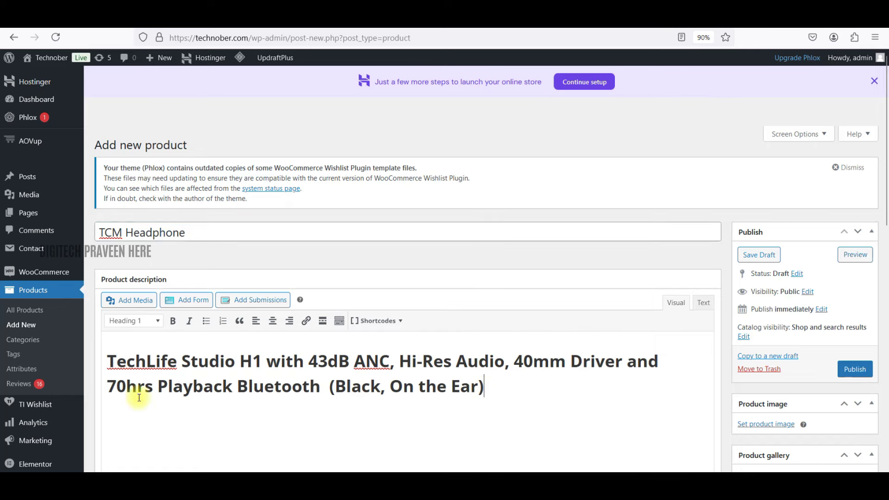
Keep the product type as Simple product and set the regular price to 999 and the sale price to 699.
scroll(461, 368, down, 1)
scroll(462, 368, down, 5)
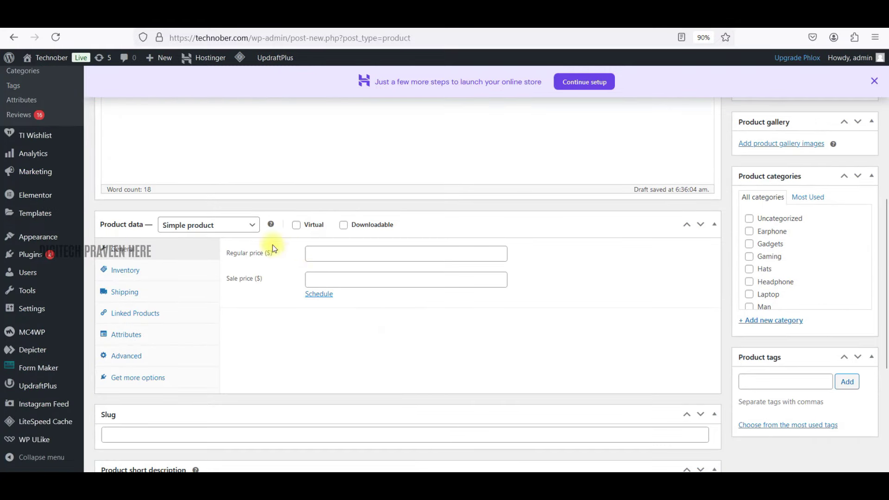
click(235, 226)
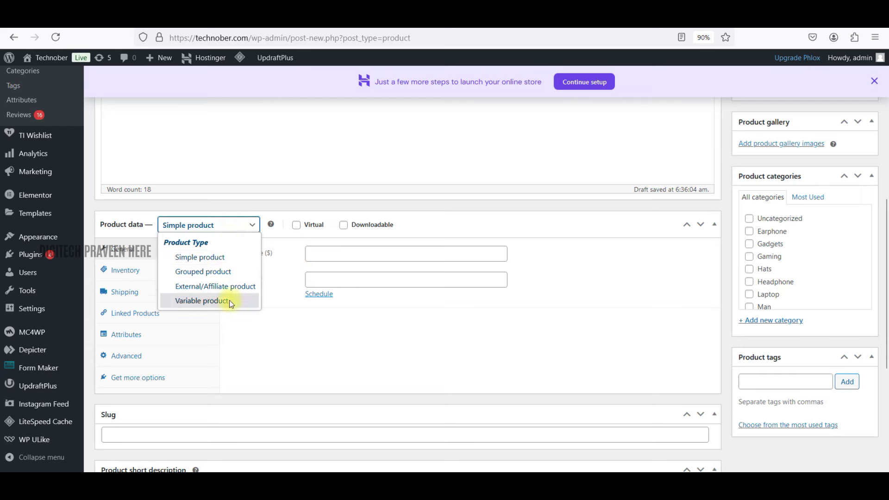
click(206, 258)
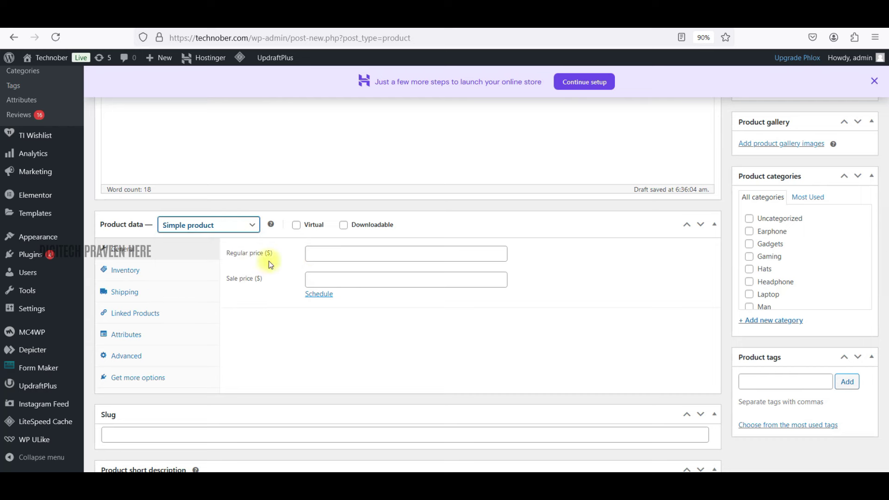
click(331, 255)
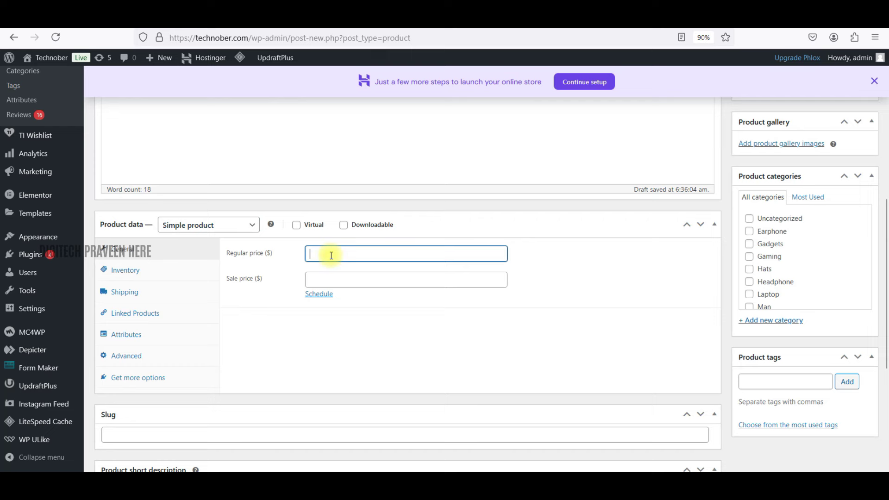
click(331, 280)
click(320, 256)
text(999)
key(Tab)
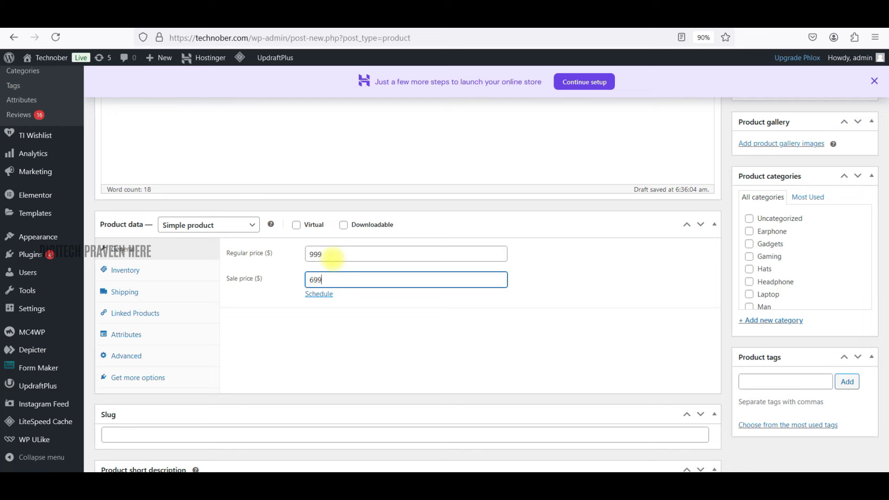
click(335, 328)
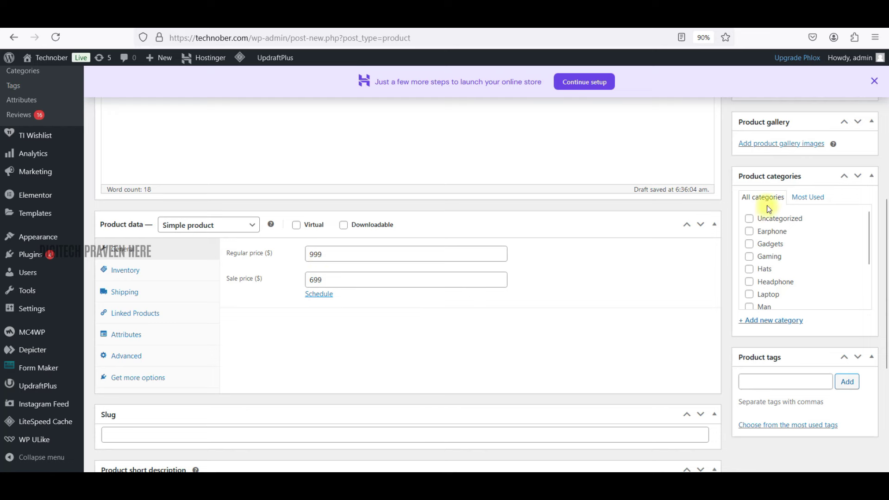
Assign the product to the Headphone category and set the media library image Group-1273.jpg as its product image.
click(753, 282)
scroll(815, 328, up, 5)
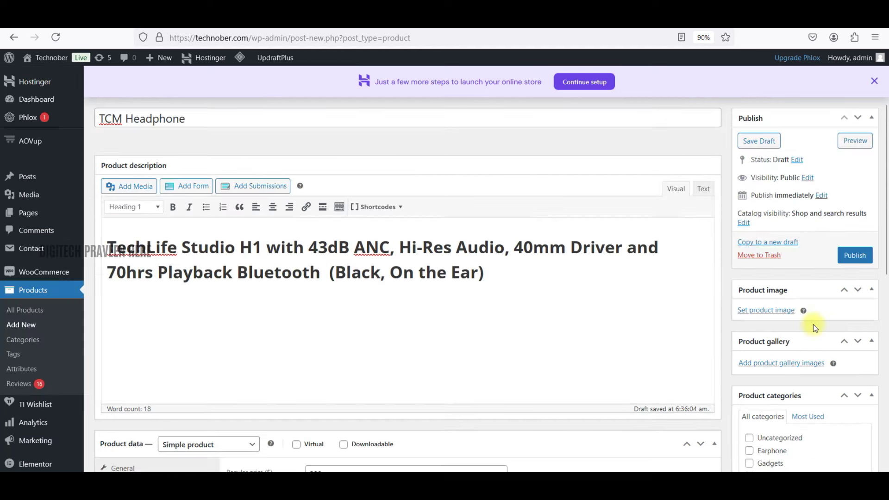
click(775, 317)
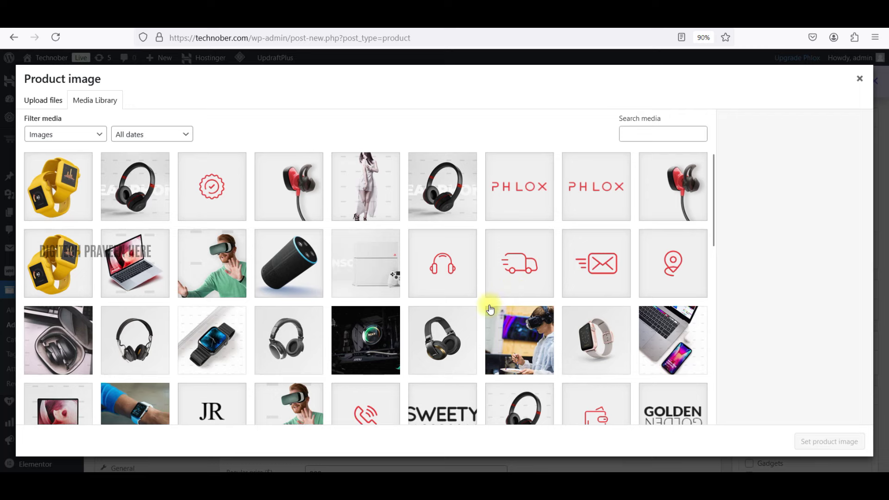
scroll(488, 304, down, 1)
scroll(482, 308, down, 2)
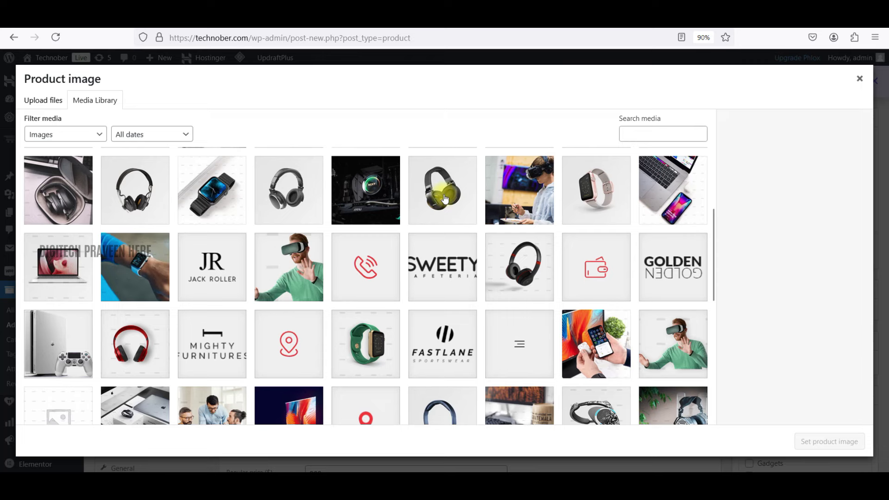
click(445, 199)
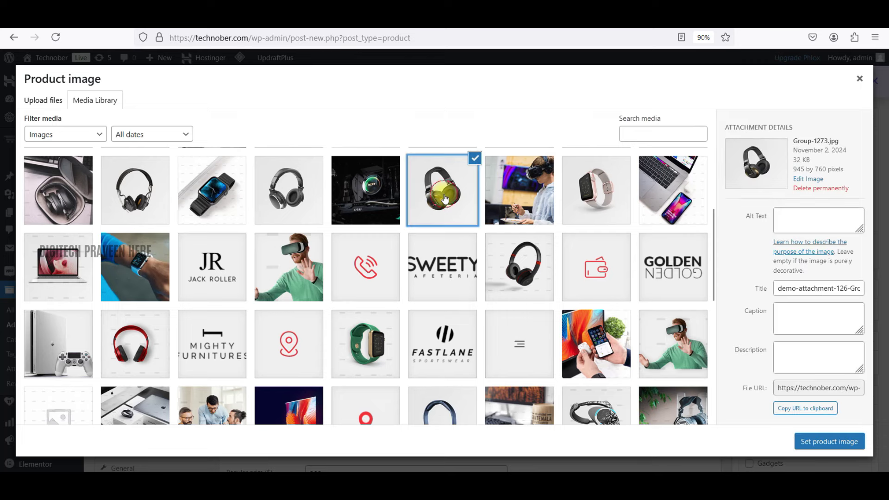
click(849, 442)
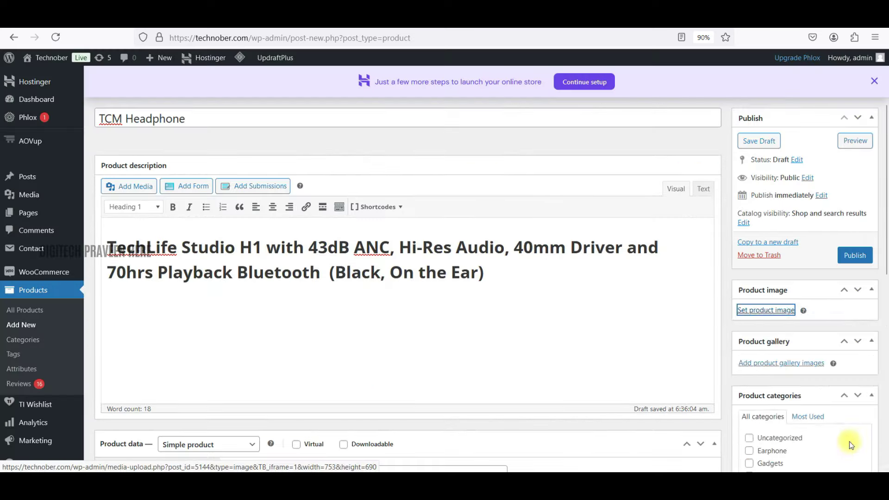
Enable stock quantity tracking in the product's inventory data and set the quantity to 50.
scroll(447, 353, down, 10)
scroll(447, 353, up, 3)
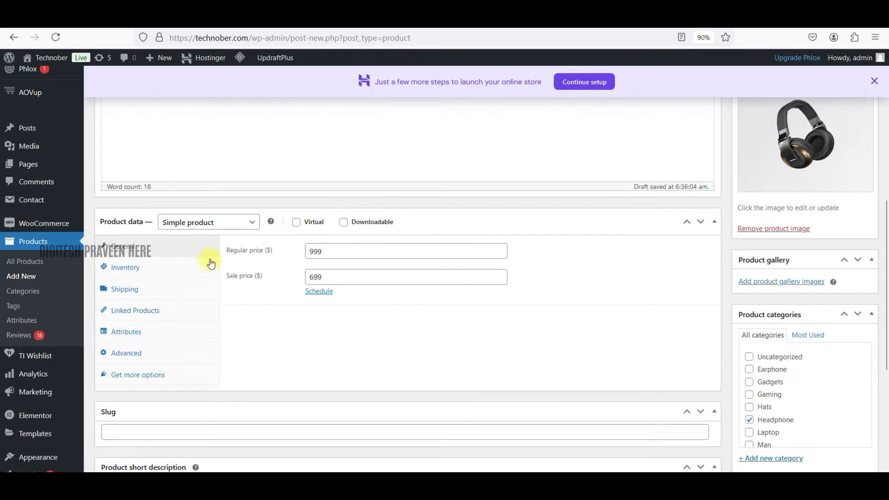
click(116, 267)
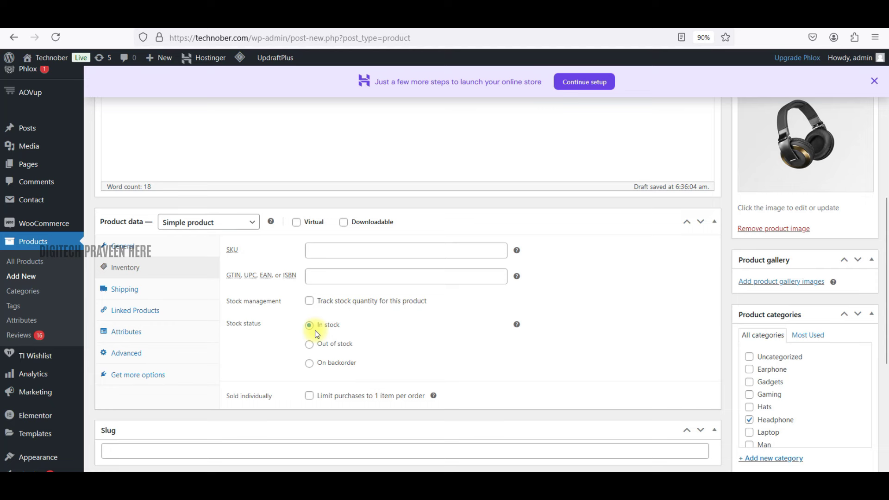
click(310, 301)
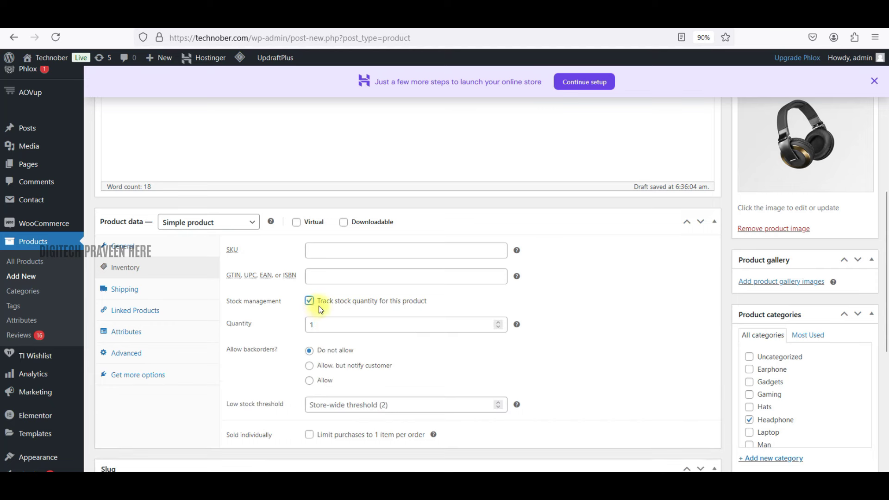
double_click(356, 326)
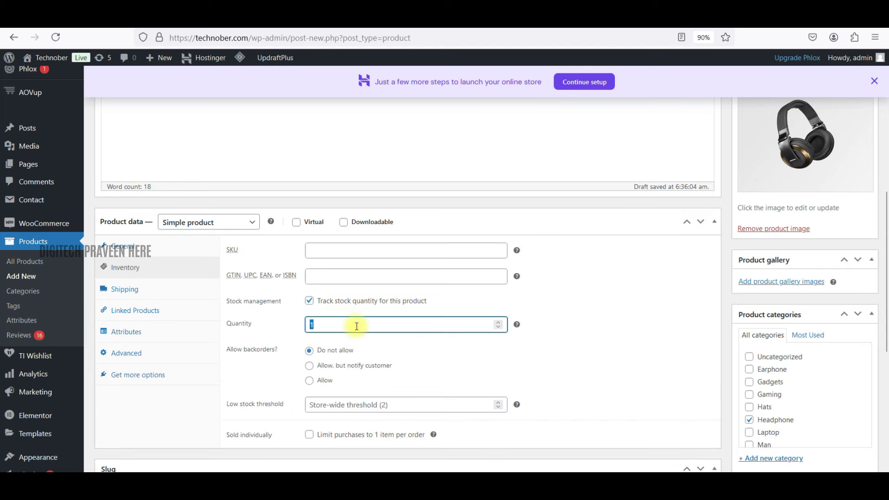
click(271, 331)
scroll(581, 319, down, 1)
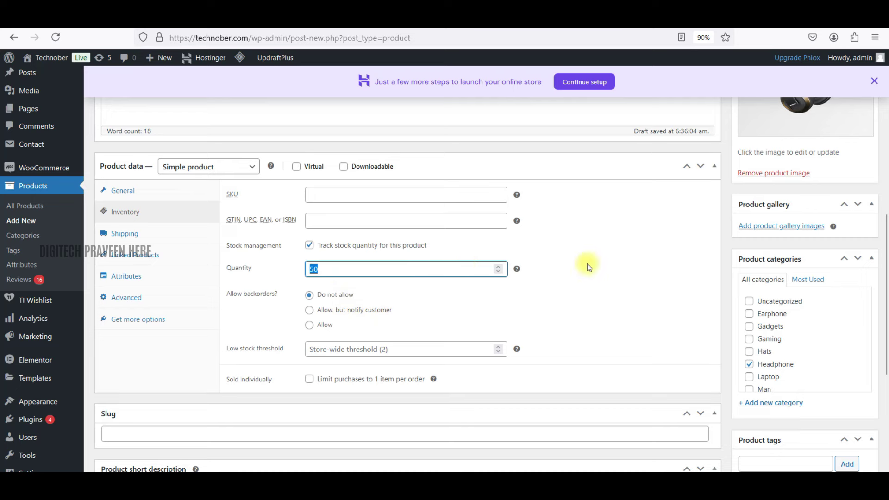
Open the entry fields for a new product category without adding one, and publish the TCM Headphone product.
scroll(685, 294, down, 2)
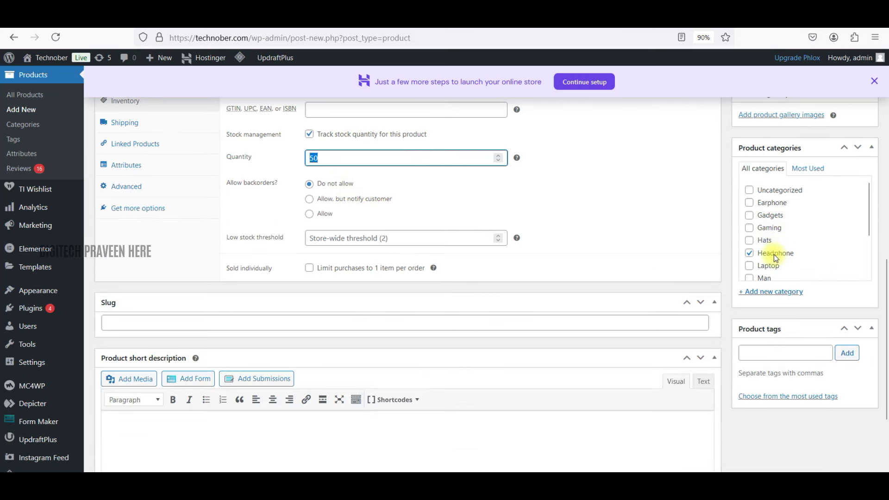
click(776, 293)
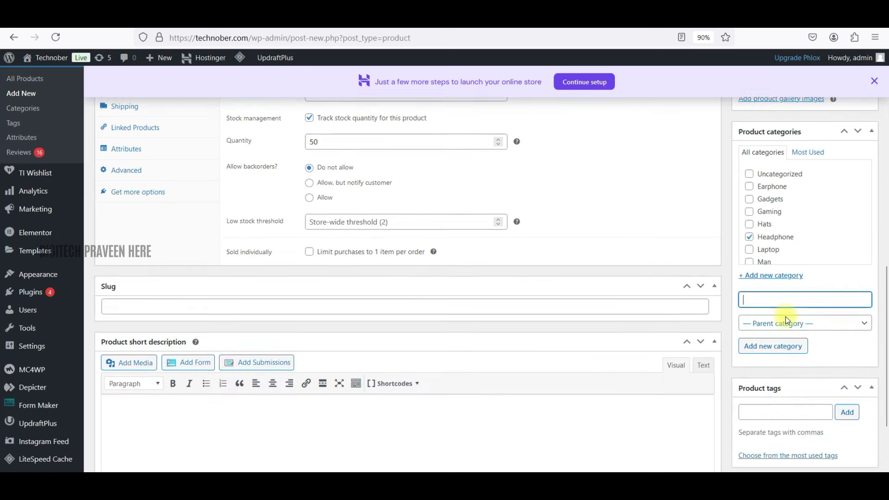
scroll(786, 315, up, 10)
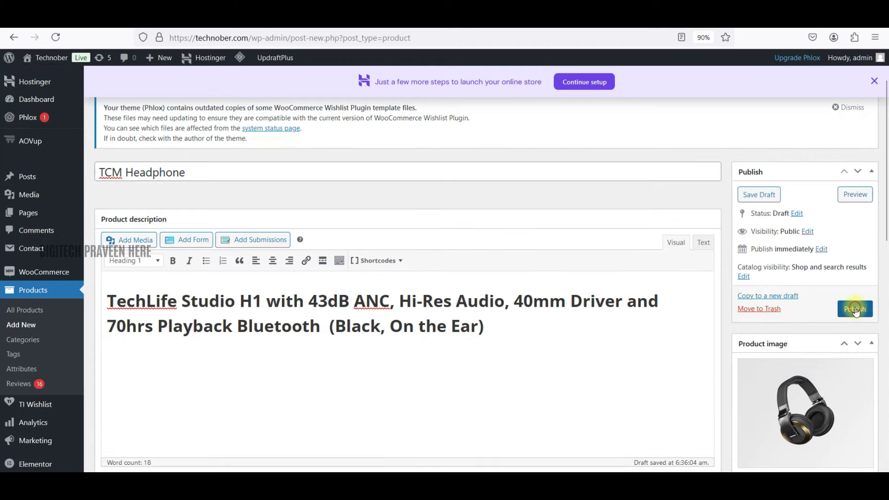
click(855, 309)
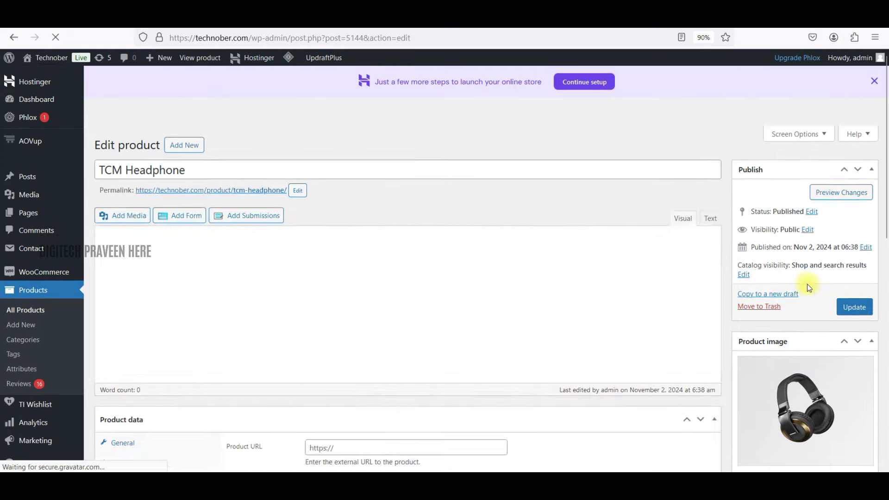
Open the published product's permalink in a new tab and examine its price, stock, description and related products.
right_click(175, 251)
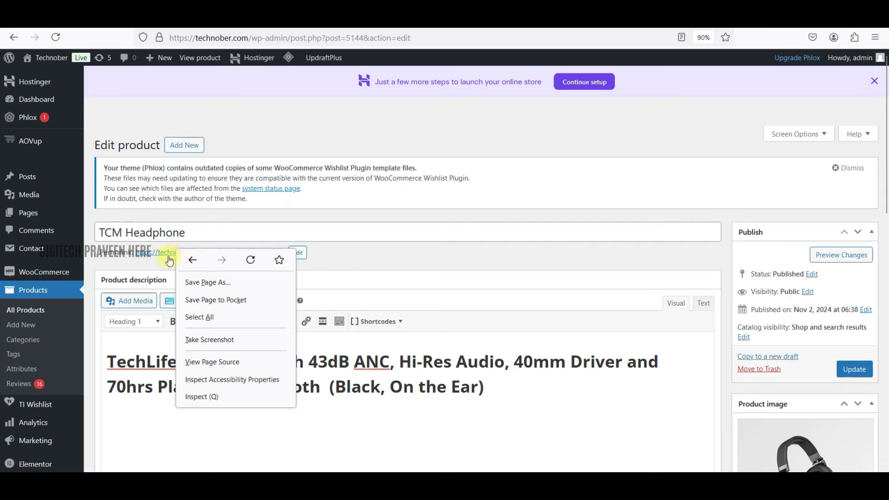
right_click(167, 256)
click(187, 262)
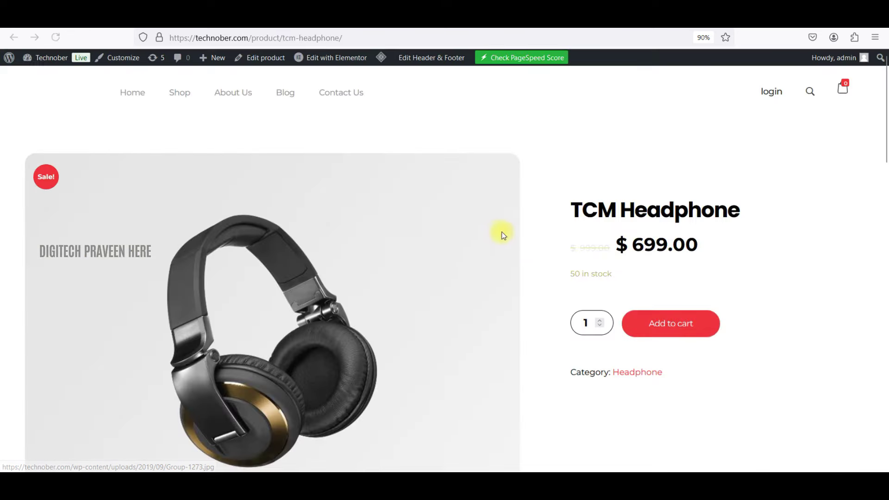
scroll(385, 251, down, 3)
scroll(382, 278, up, 2)
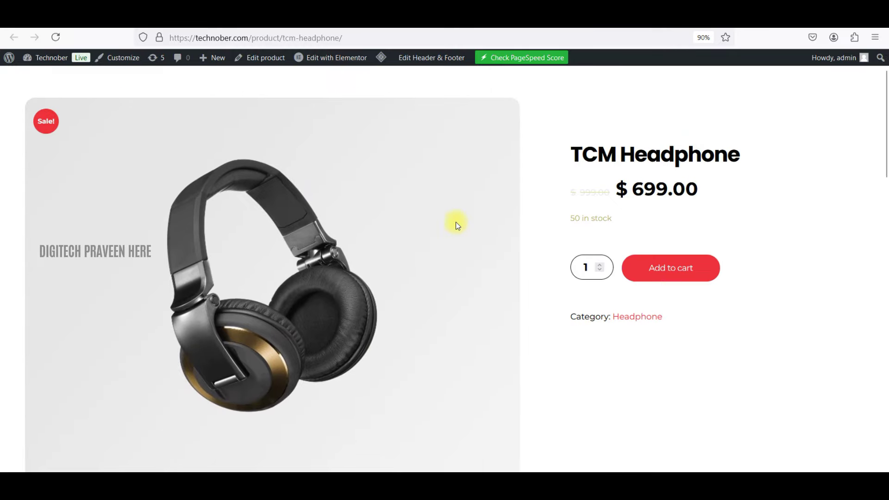
scroll(724, 165, down, 6)
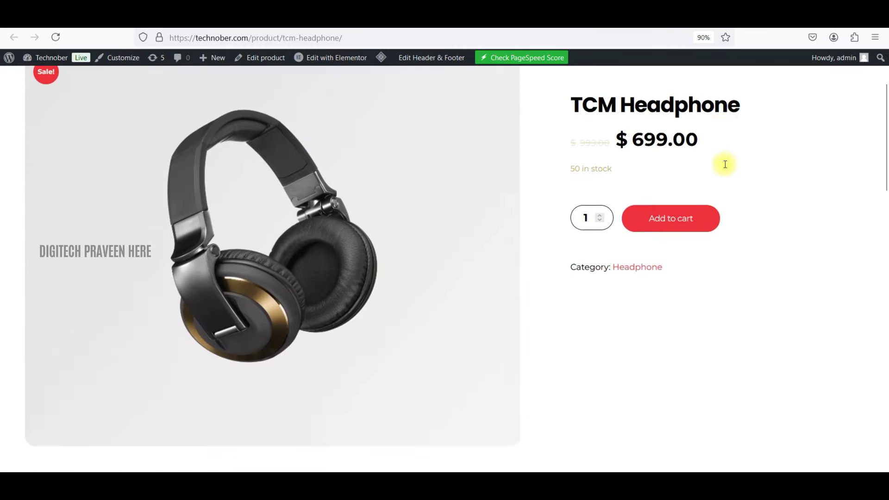
scroll(361, 314, down, 2)
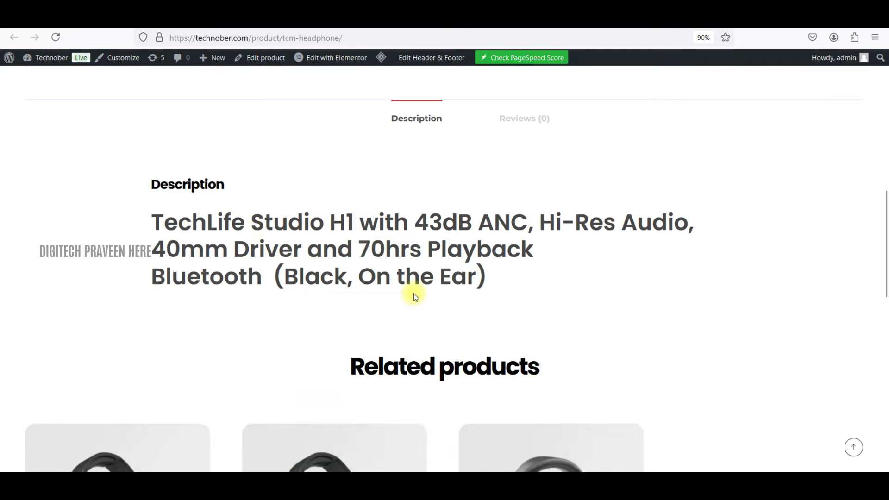
scroll(414, 294, up, 1)
scroll(413, 293, down, 5)
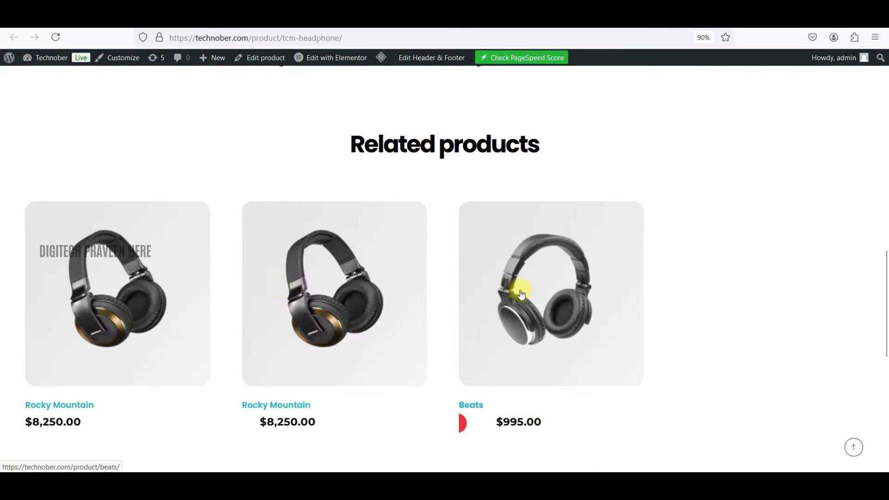
scroll(519, 290, up, 5)
scroll(518, 292, up, 4)
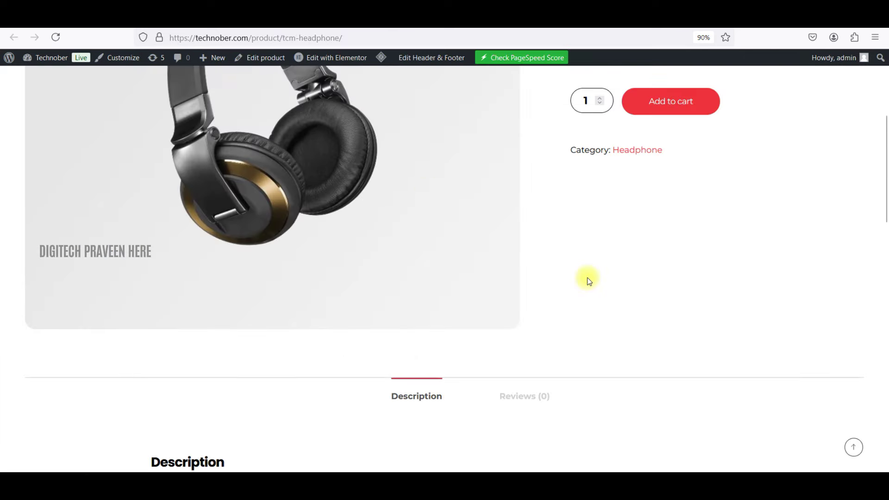
scroll(587, 280, up, 4)
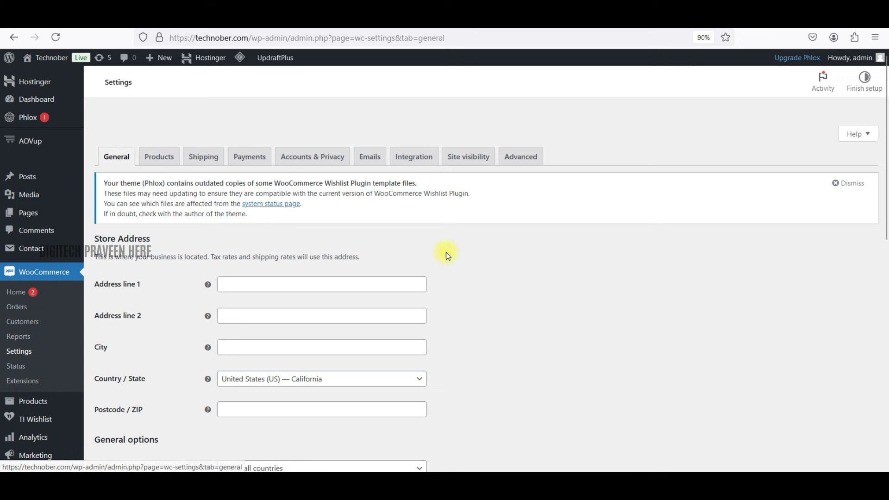
Set the store address country and state to India — Telangana.
click(322, 380)
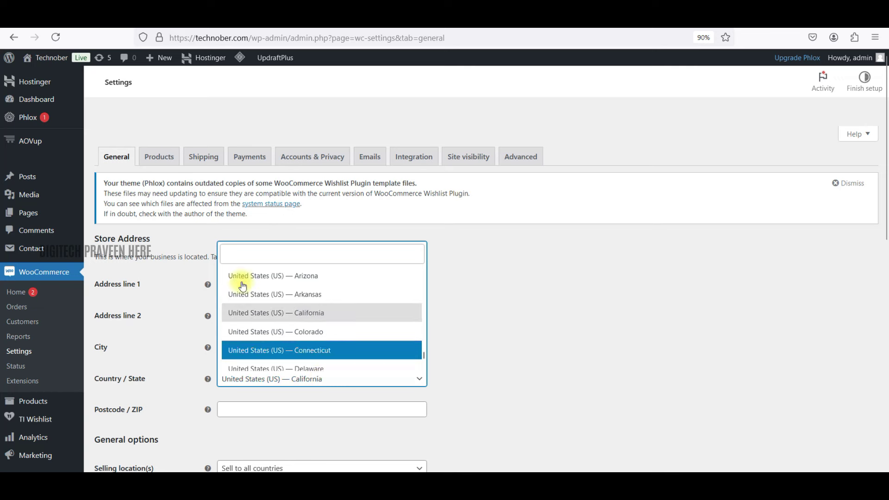
text(tela)
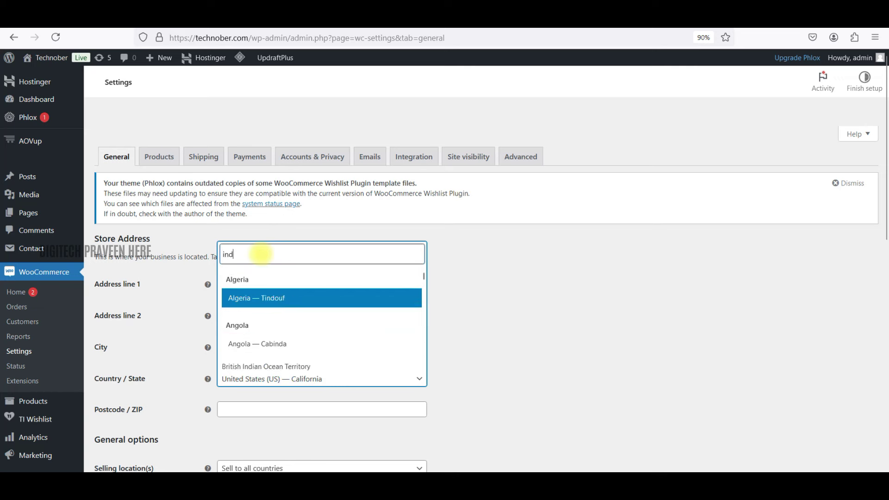
click(292, 319)
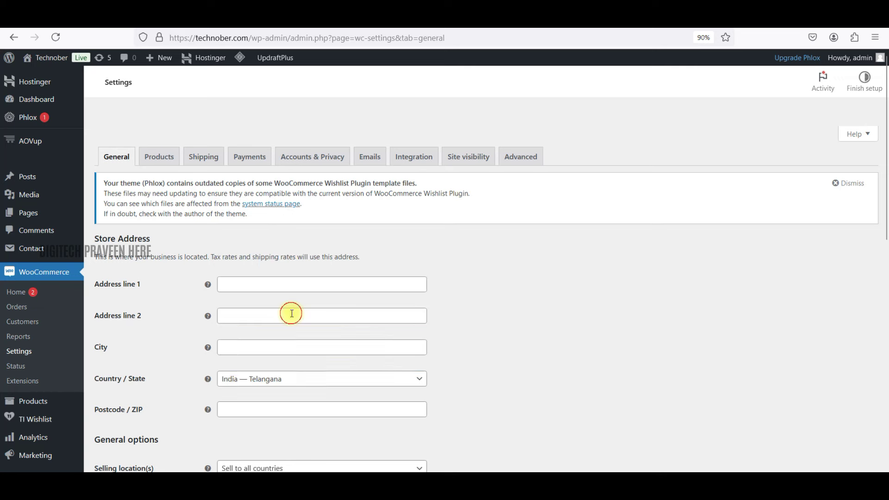
Set the store currency to Indian rupee (₹) — INR and save the general settings.
scroll(437, 303, down, 10)
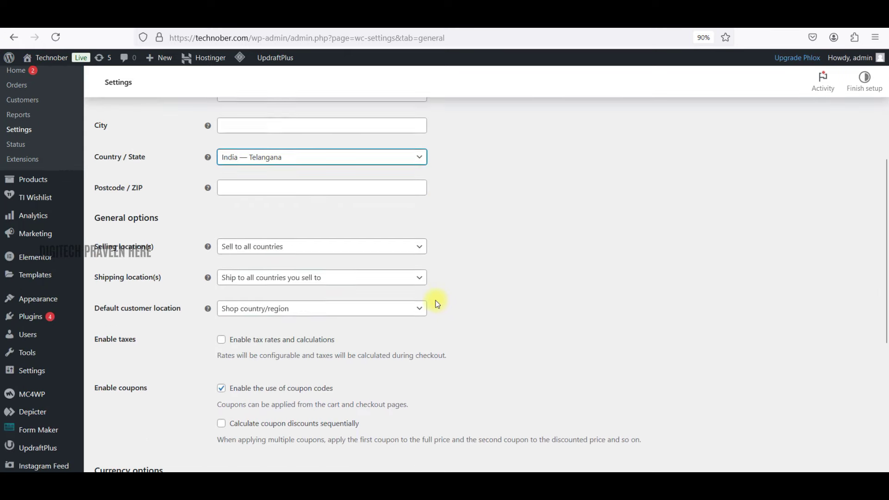
click(264, 256)
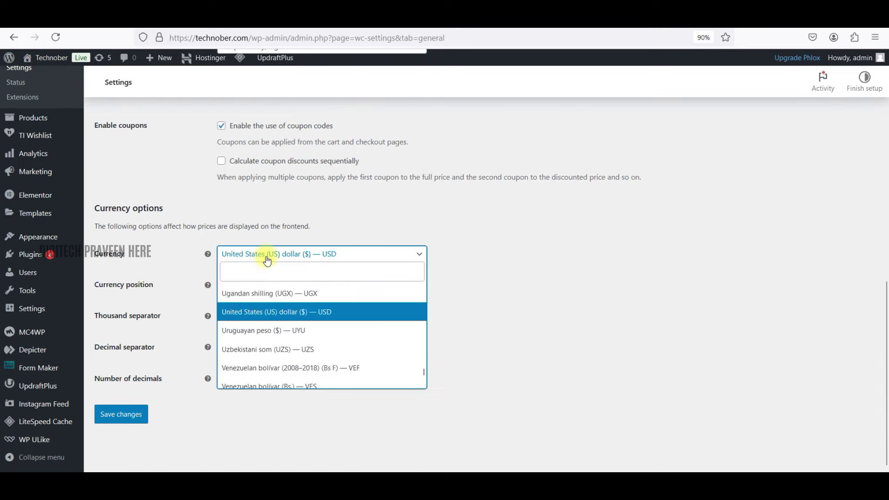
text(in)
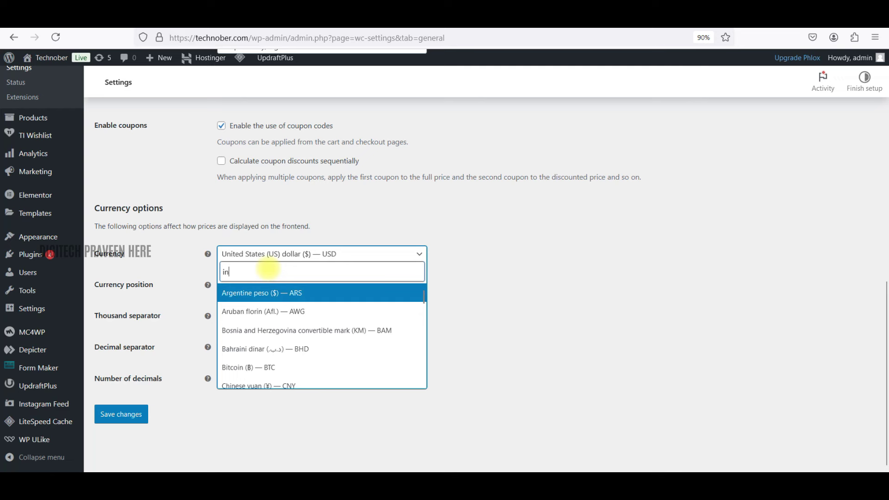
text(d)
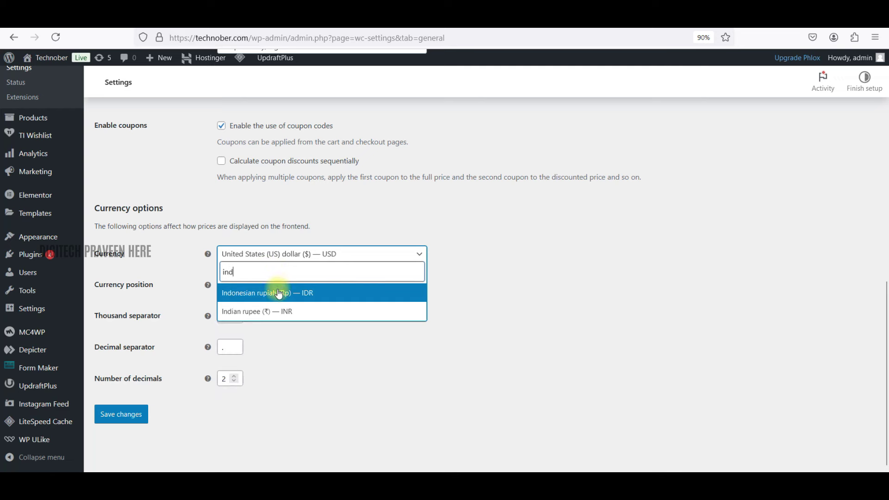
click(280, 316)
click(131, 422)
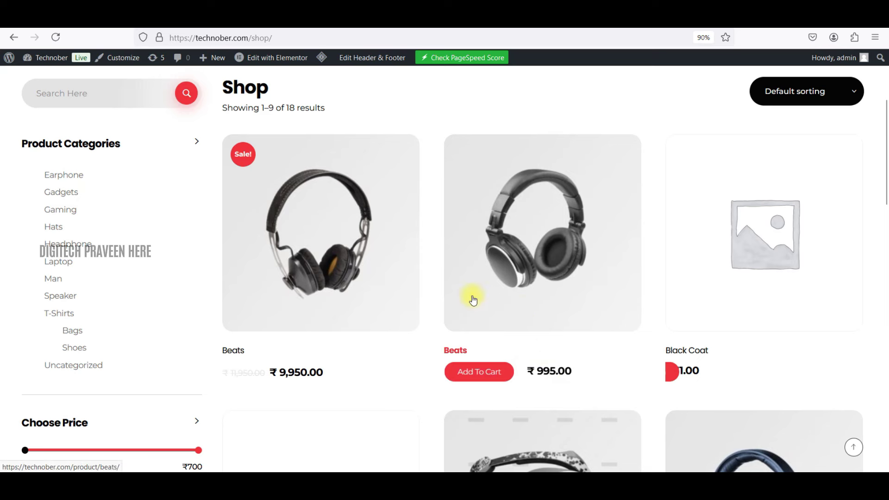
Open the Beats product on sale from the shop page and check the currency symbol on its price.
click(329, 263)
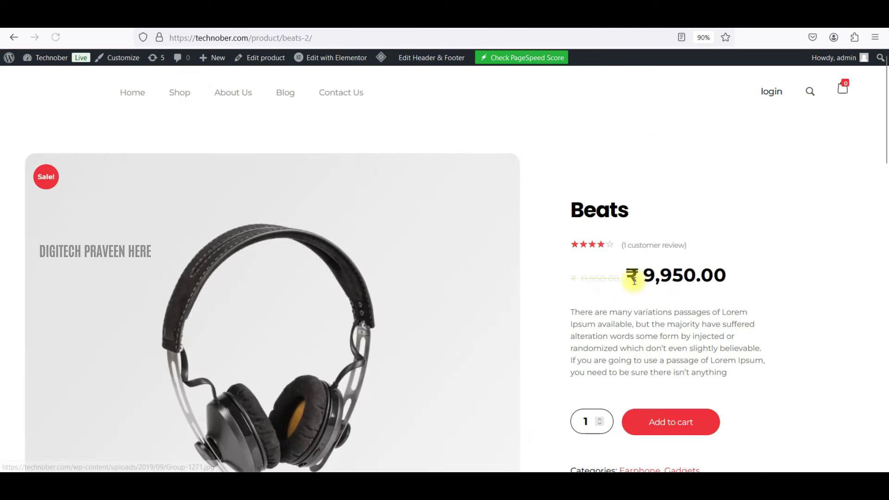
drag(628, 276, 645, 277)
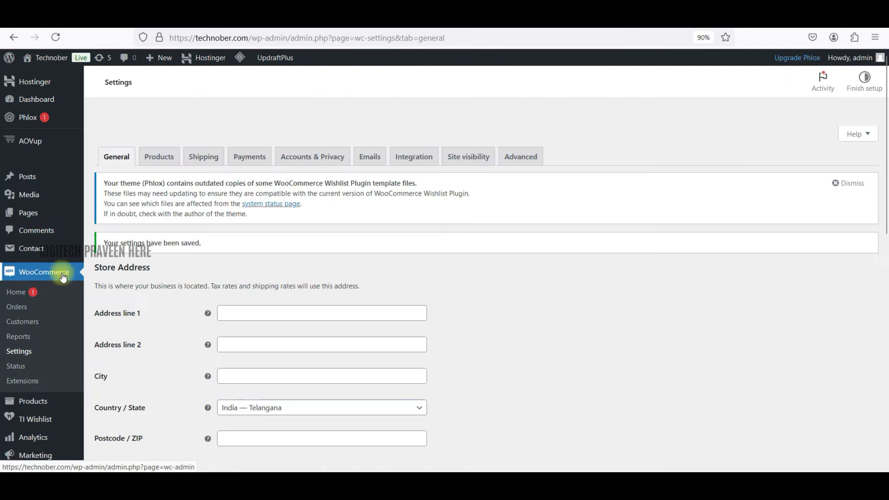
scroll(204, 279, down, 10)
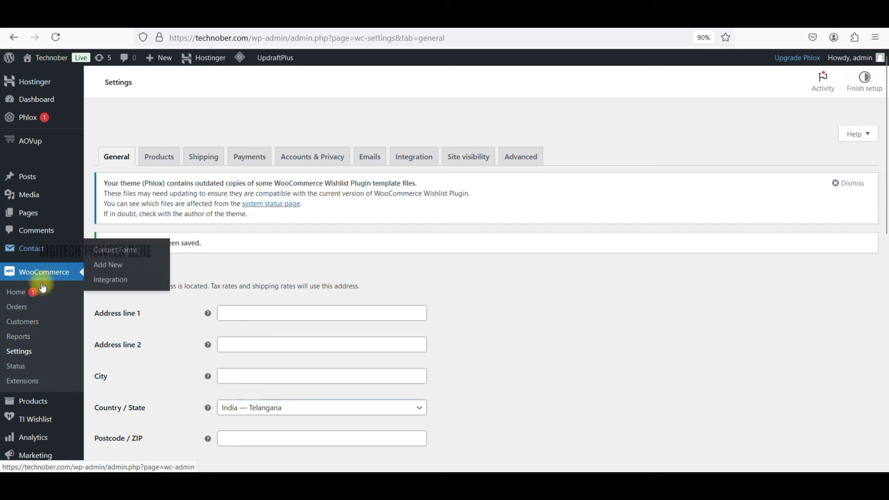
Open the TCM Headphone product for editing and review its description, prices, image and category.
click(98, 369)
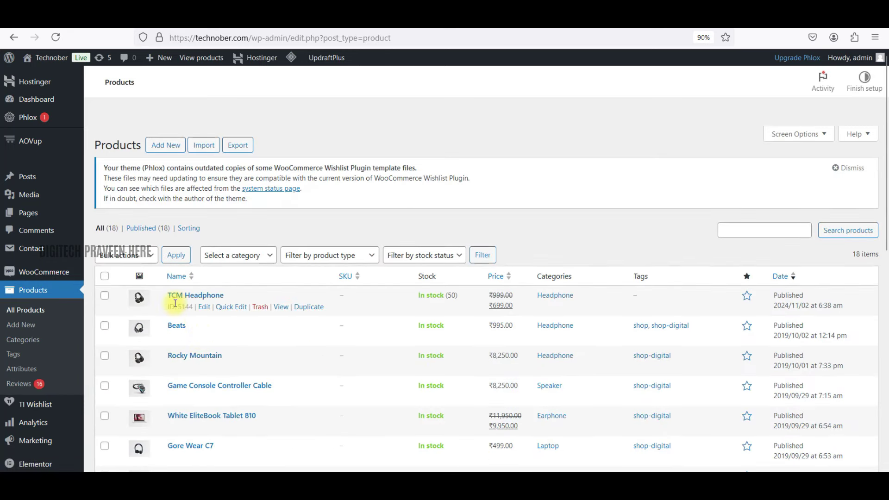
click(204, 307)
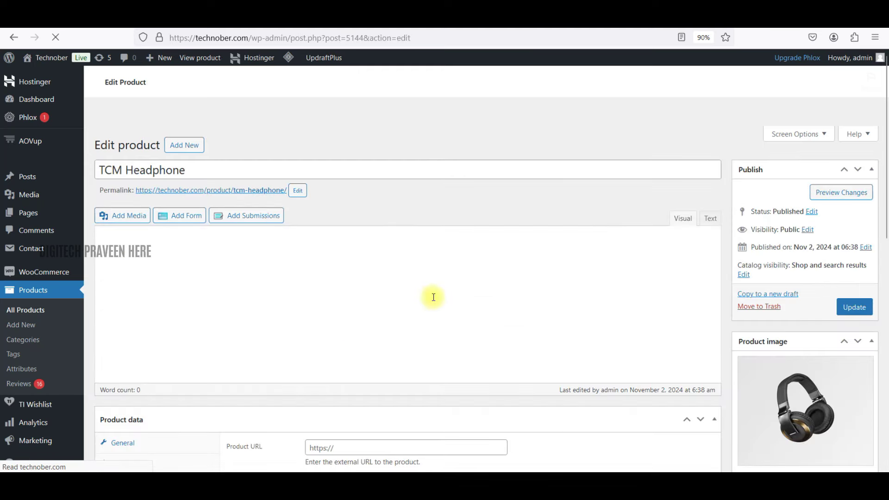
scroll(431, 296, down, 1)
scroll(422, 353, down, 6)
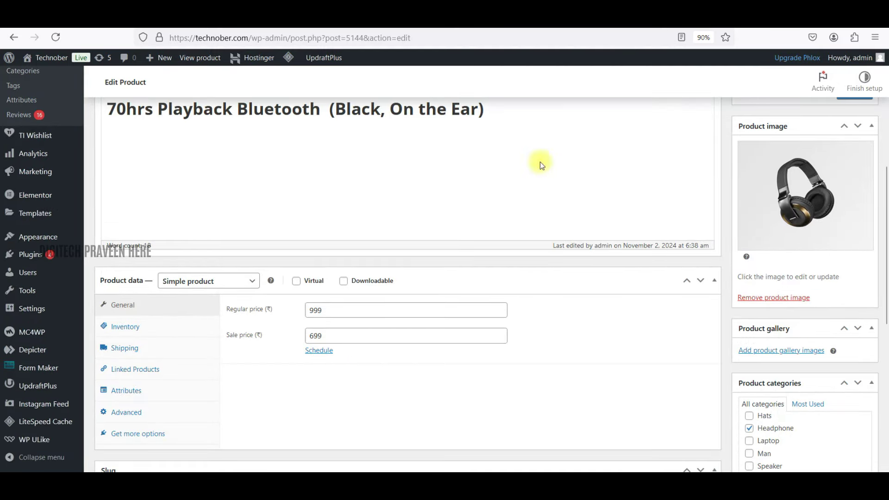
scroll(601, 227, down, 2)
scroll(822, 190, up, 2)
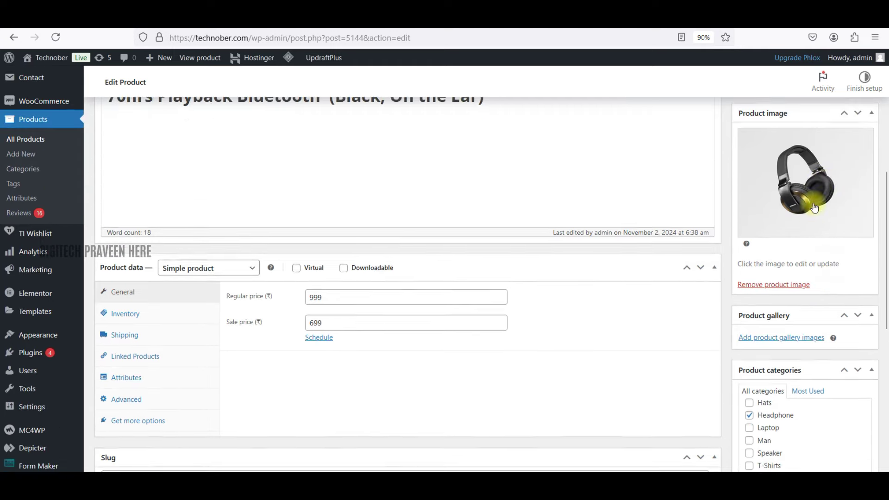
scroll(820, 204, up, 1)
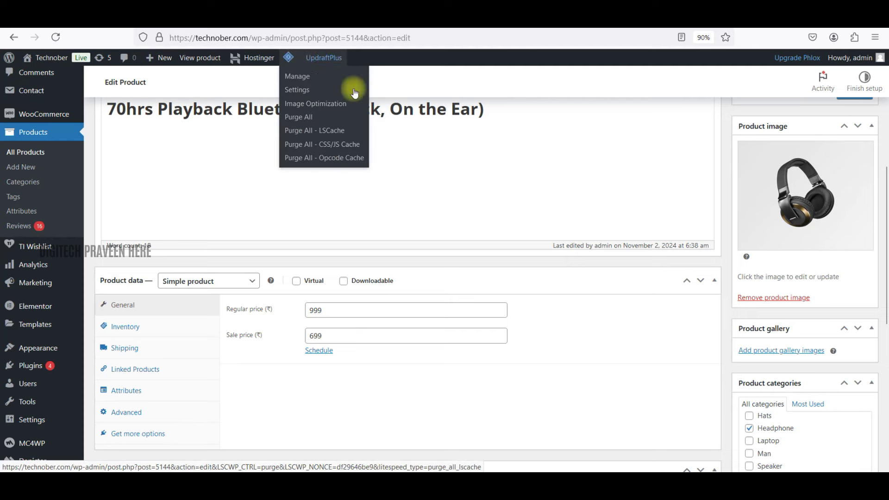
Open the site's homepage in a new tab, look through its sections, and open the page for editing with Elementor.
mouse_move(46, 57)
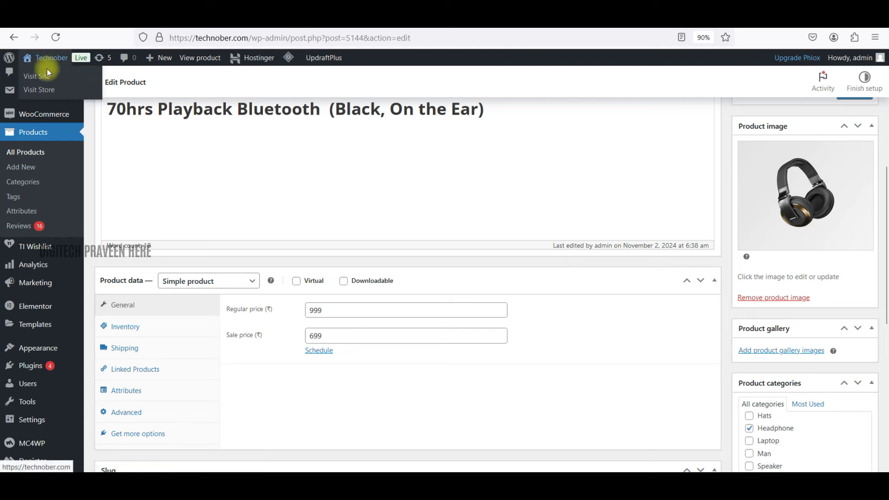
right_click(46, 73)
click(73, 85)
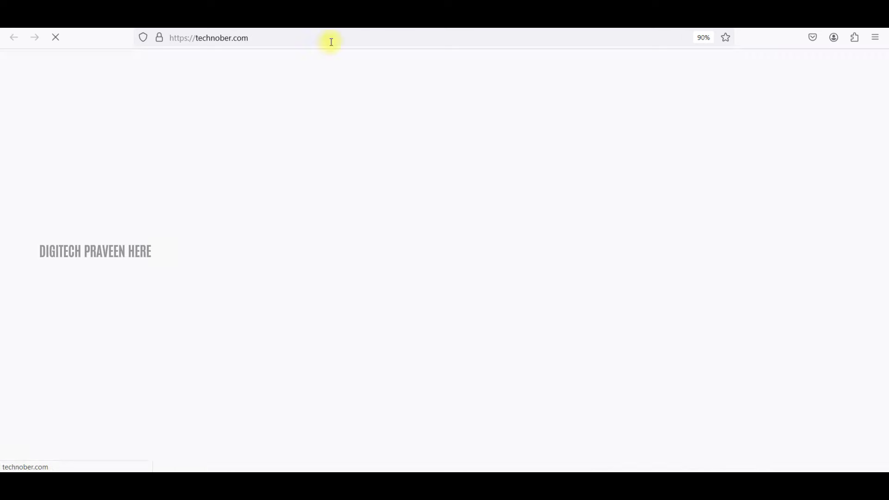
scroll(454, 254, down, 12)
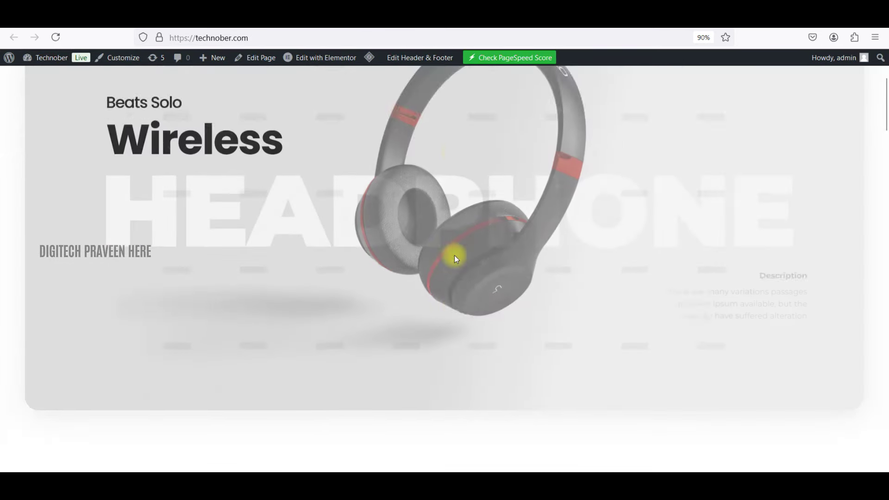
scroll(326, 157, up, 2)
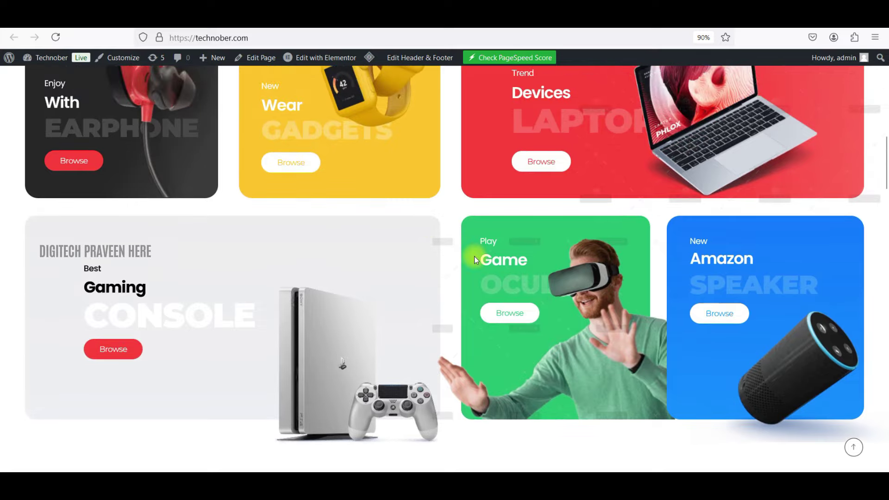
scroll(475, 257, down, 8)
scroll(576, 238, down, 5)
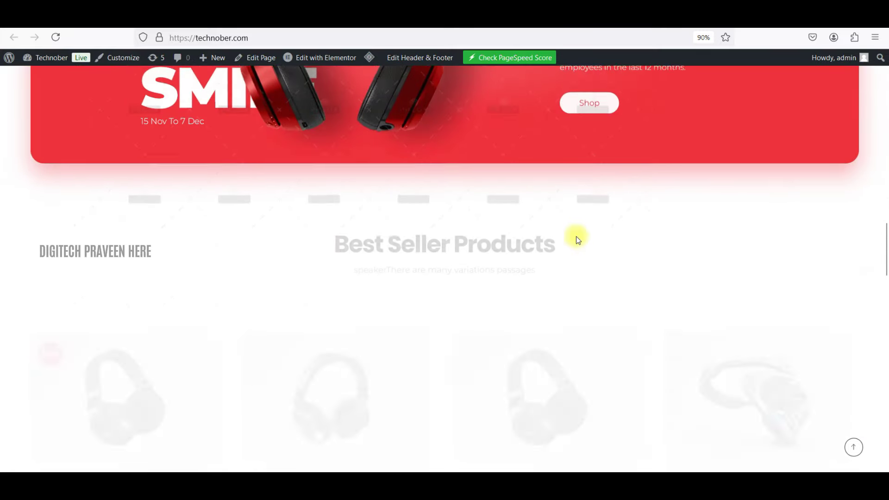
scroll(560, 298, up, 5)
scroll(560, 298, up, 15)
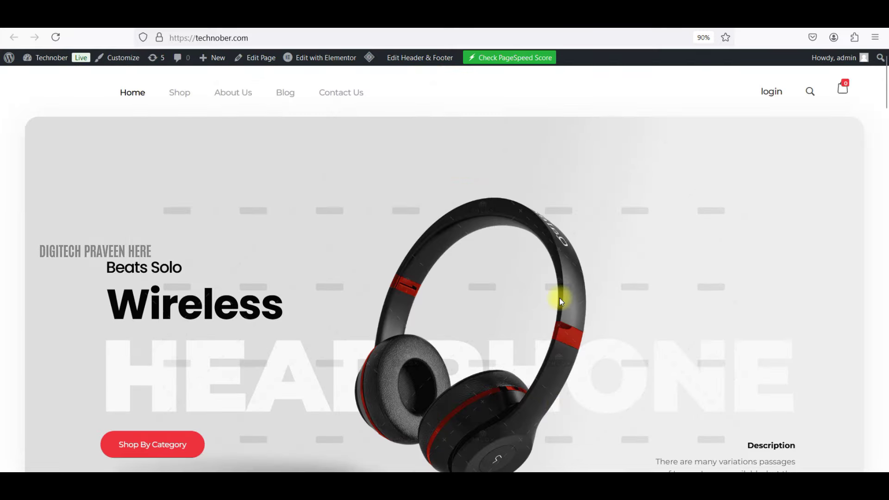
click(313, 58)
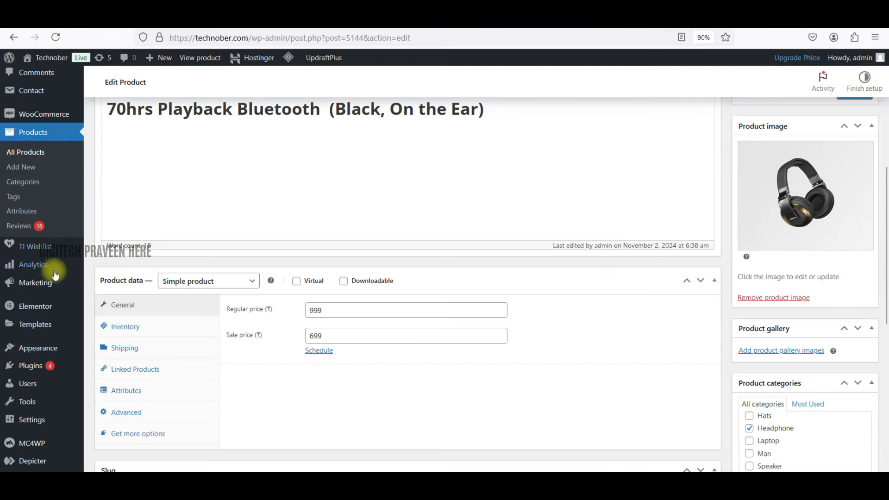
Search the plugins available to add for "elementor" and check the Elementor Website Builder entry.
mouse_move(44, 366)
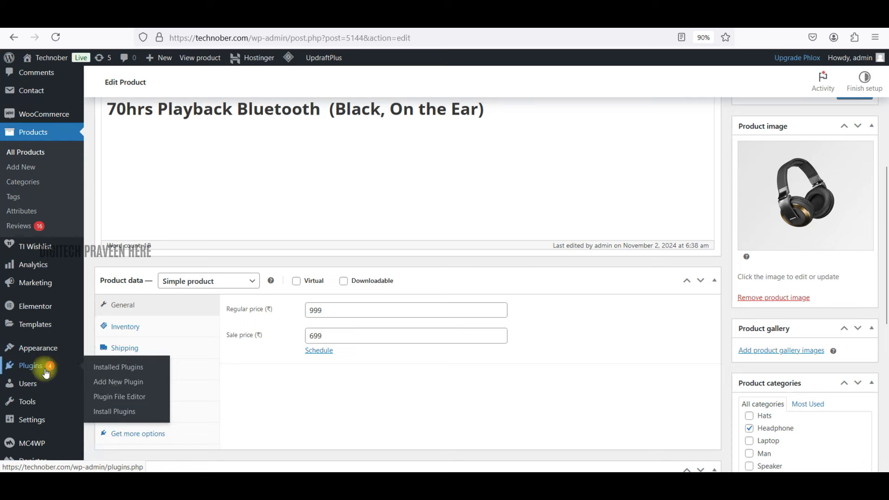
click(124, 391)
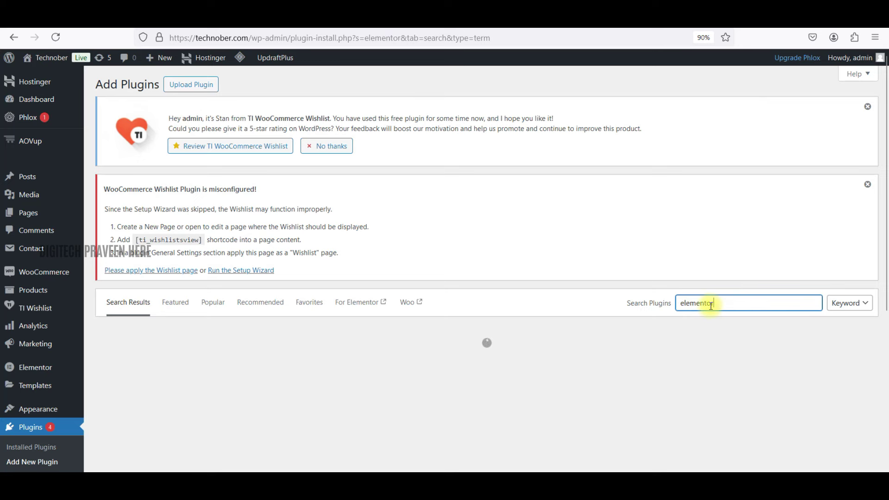
scroll(267, 332, down, 2)
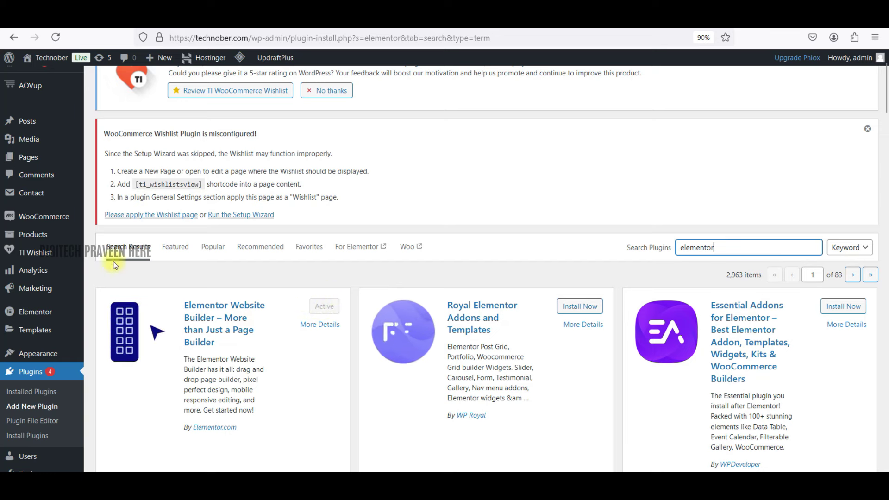
scroll(19, 186, up, 3)
scroll(50, 162, down, 5)
mouse_move(49, 262)
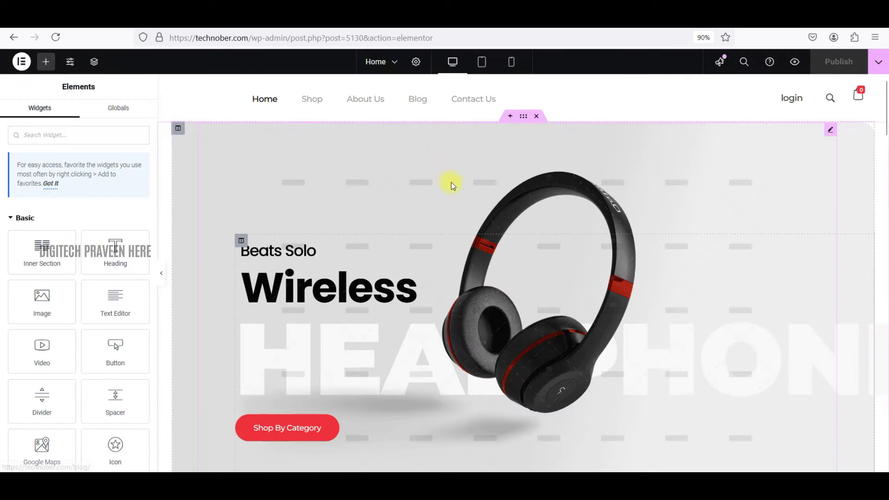
Replace the laptop image in the homepage's red Trend Devices banner with the black speaker image from the media library.
scroll(536, 218, down, 10)
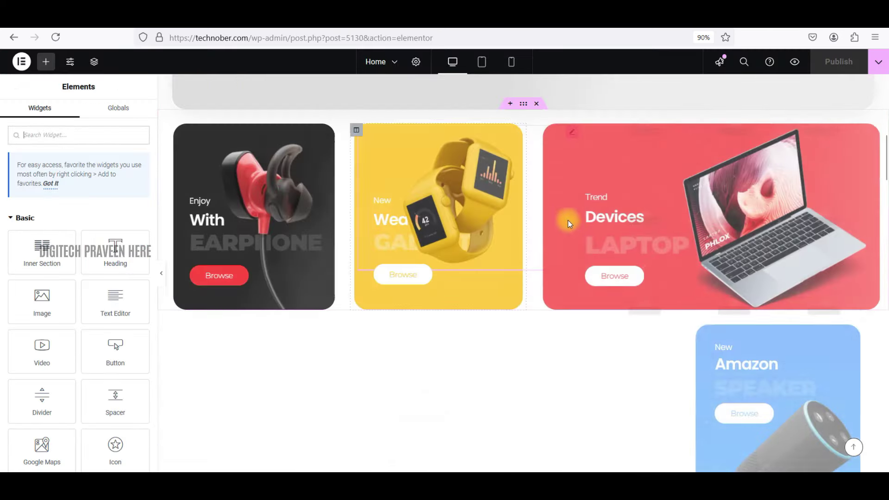
scroll(551, 226, down, 3)
scroll(610, 232, up, 5)
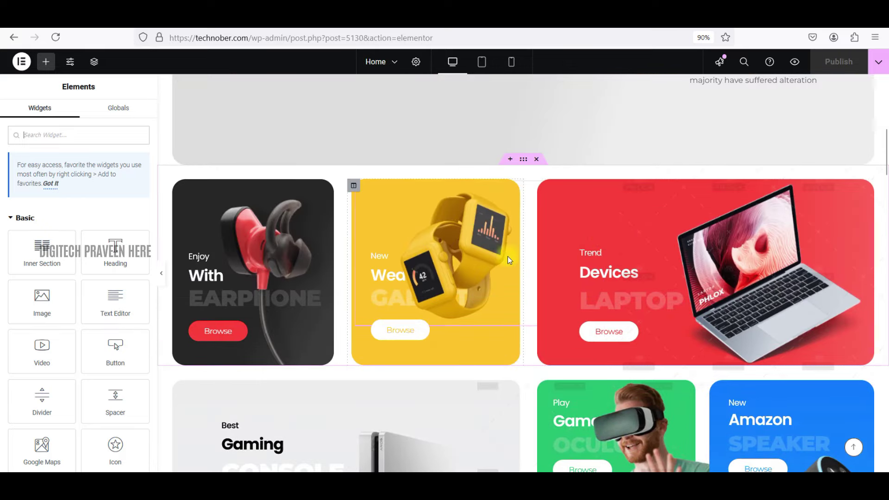
scroll(516, 292, up, 6)
scroll(516, 292, down, 5)
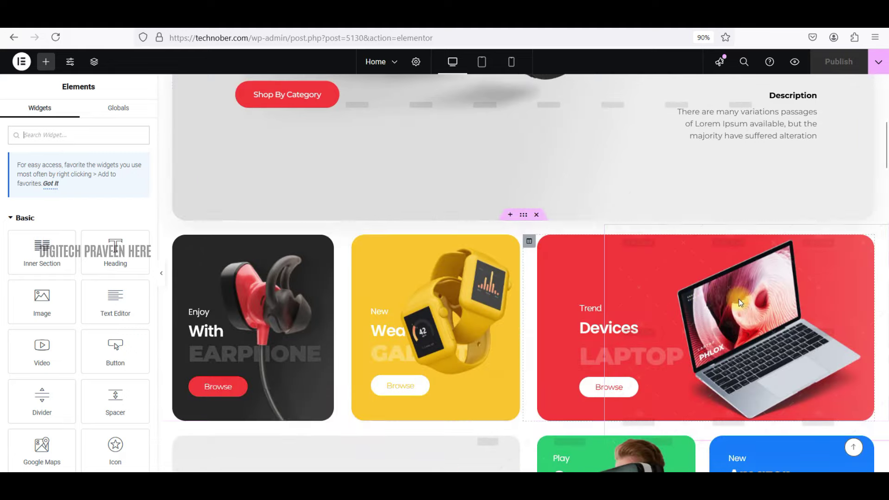
click(705, 285)
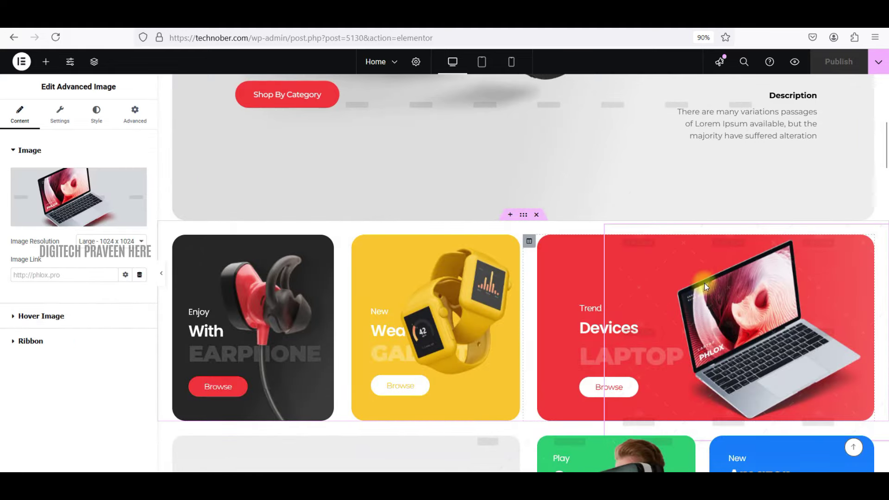
click(91, 190)
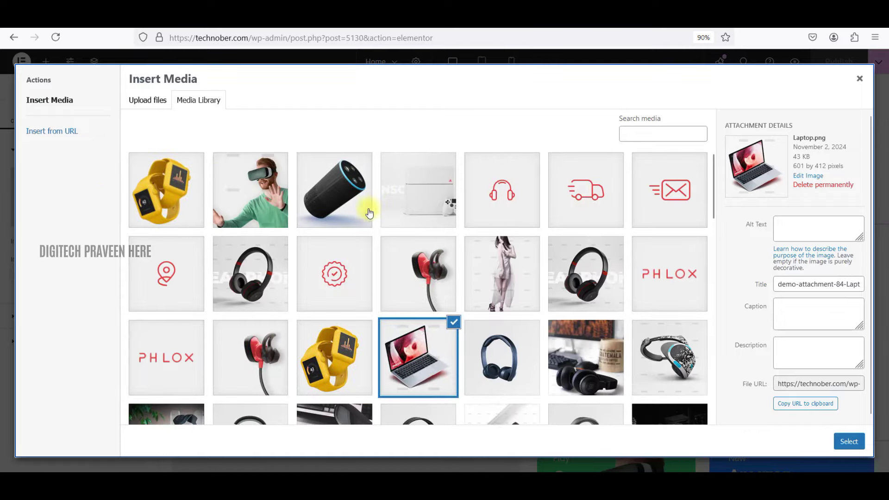
click(369, 213)
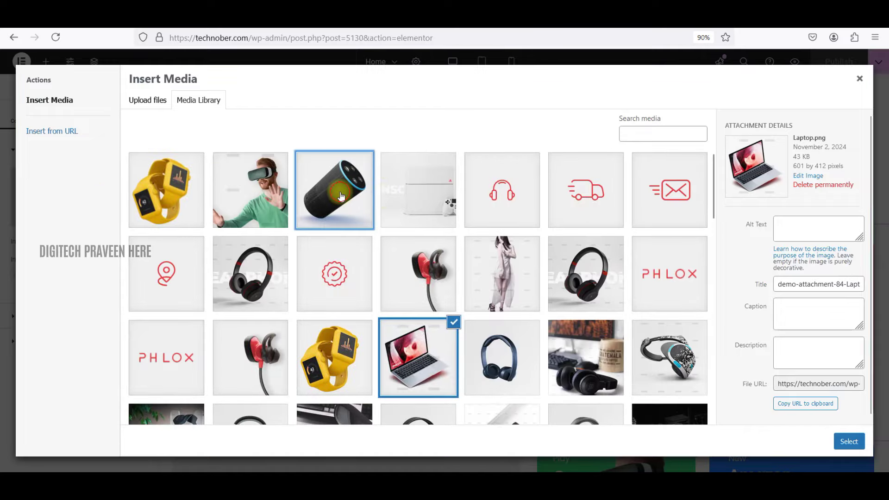
click(847, 442)
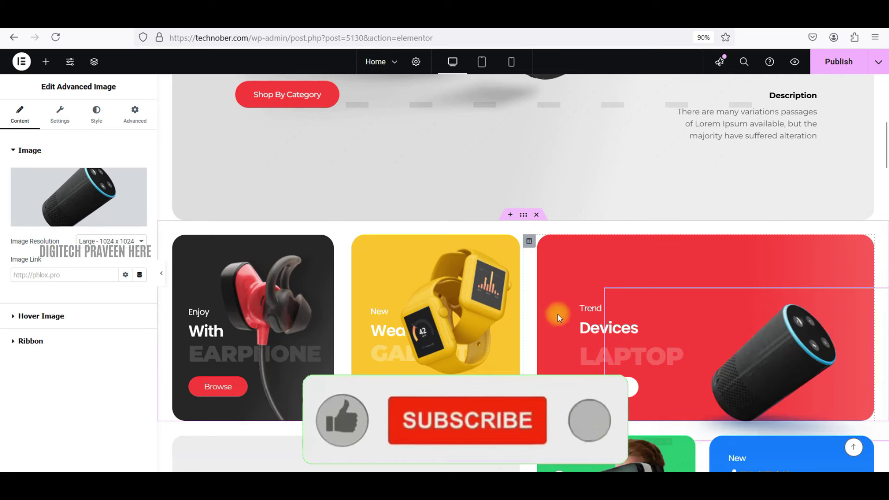
Change the red laptop banner's heading title to "New" and its secondary heading's before text to "Speakers".
click(587, 308)
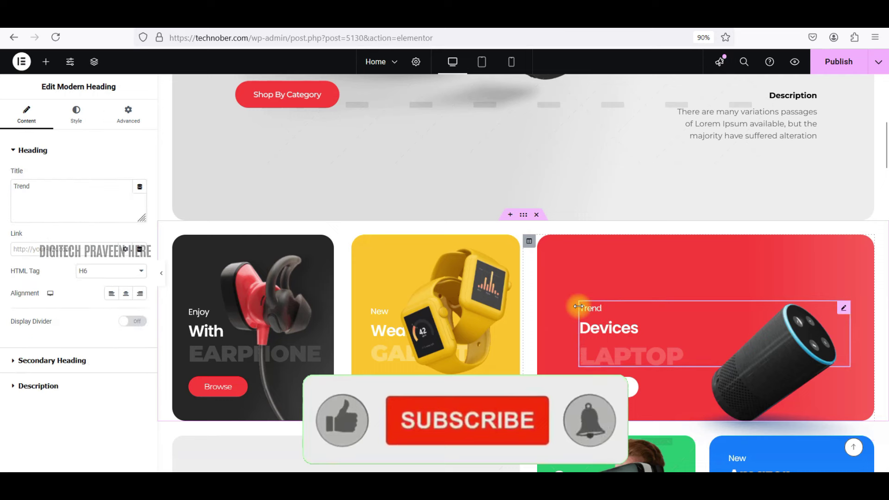
double_click(44, 192)
text(N)
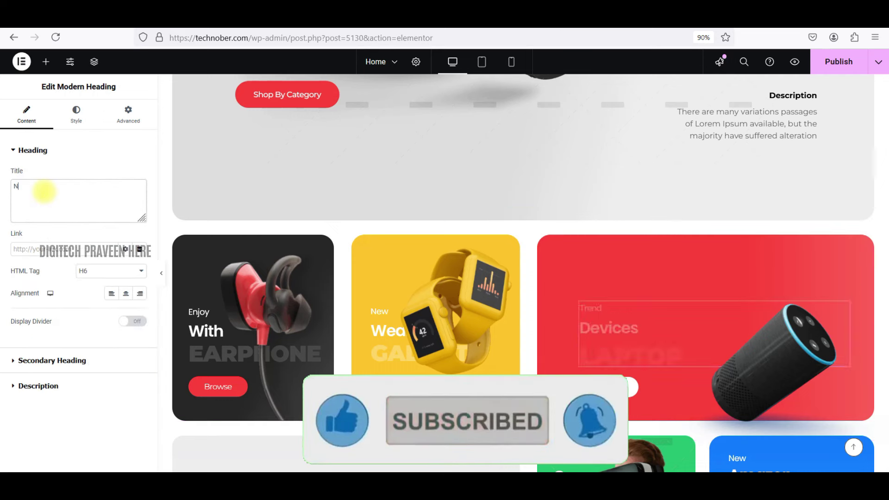
text(ew)
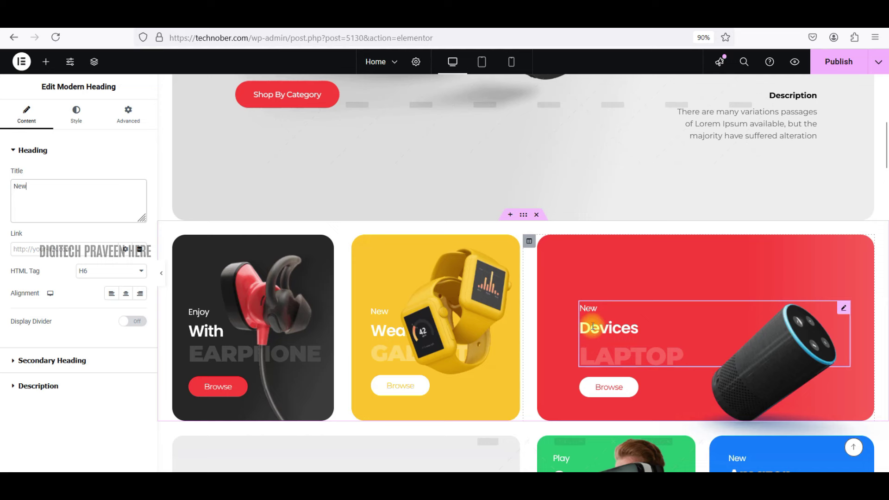
click(23, 358)
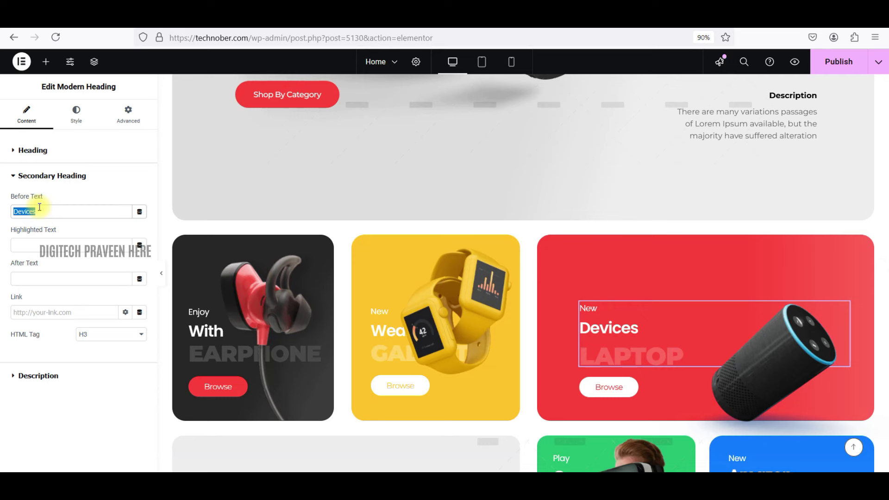
text(Speakers)
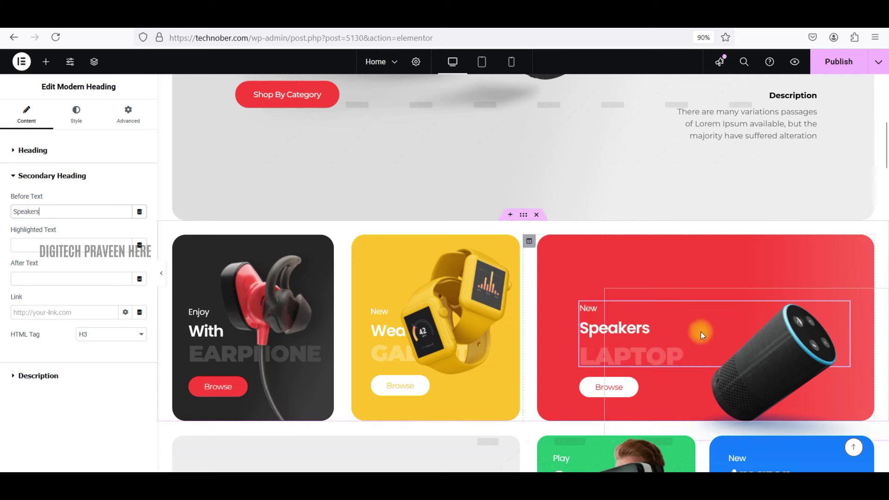
Open the red Speakers banner's Browse button for editing and check its link.
click(609, 405)
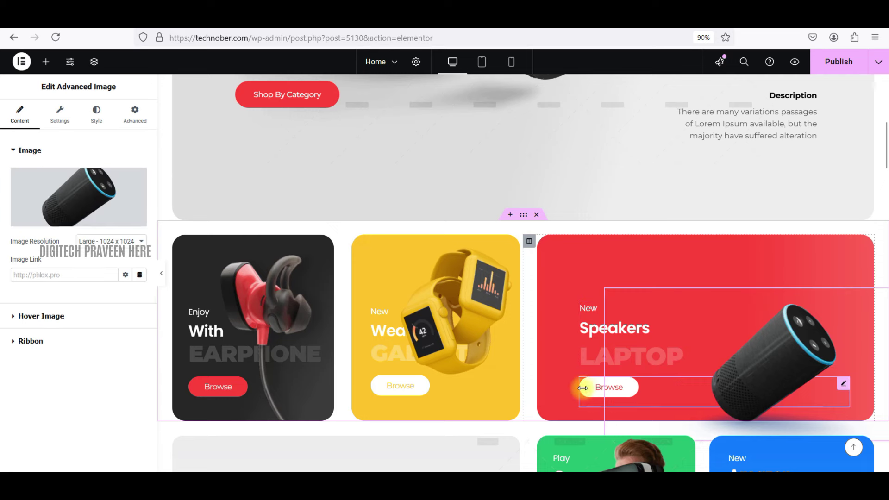
click(584, 389)
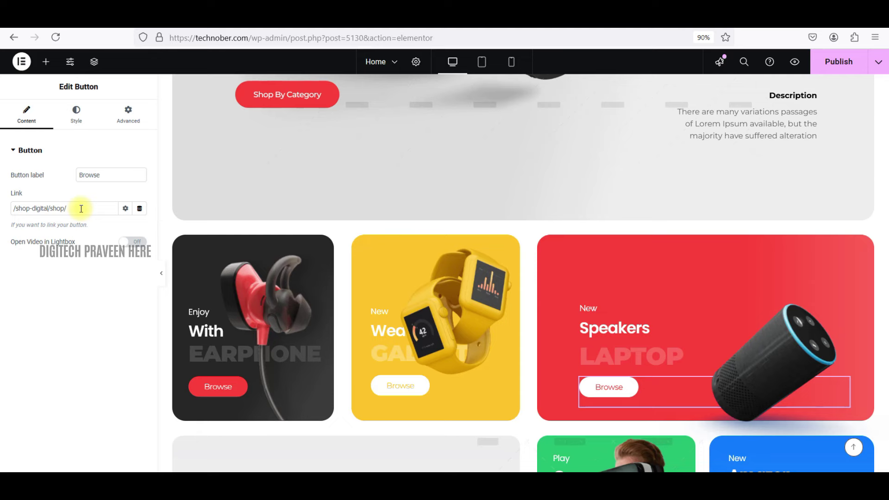
scroll(615, 278, down, 7)
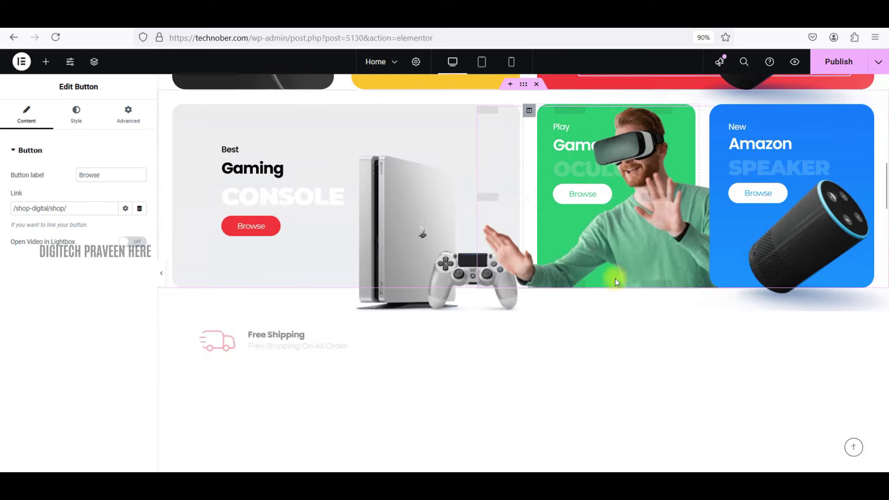
scroll(606, 274, up, 5)
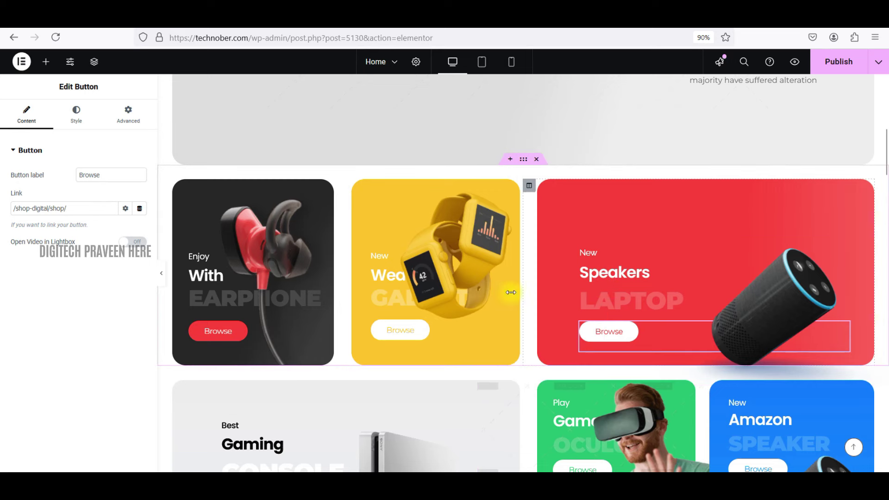
View the media library for the yellow watch banner without replacing its image, and check the link of the Gaming Console banner's Browse button.
click(472, 210)
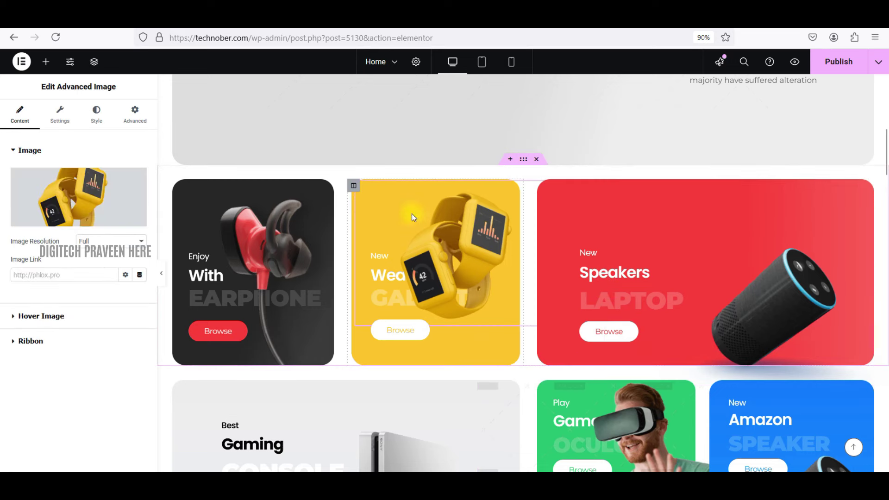
click(69, 175)
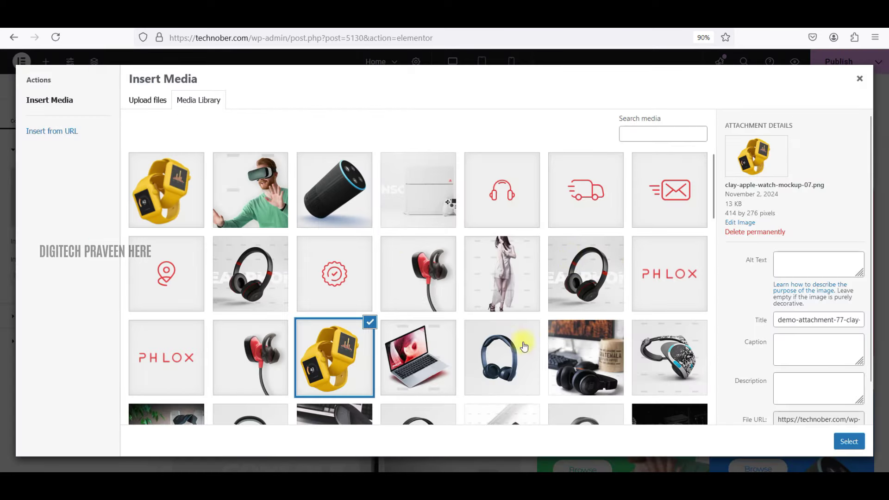
click(860, 78)
scroll(573, 243, down, 3)
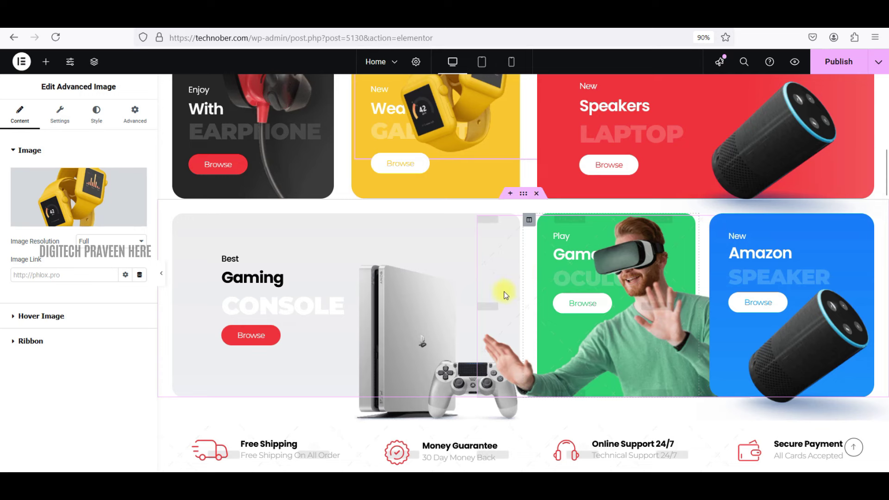
click(247, 335)
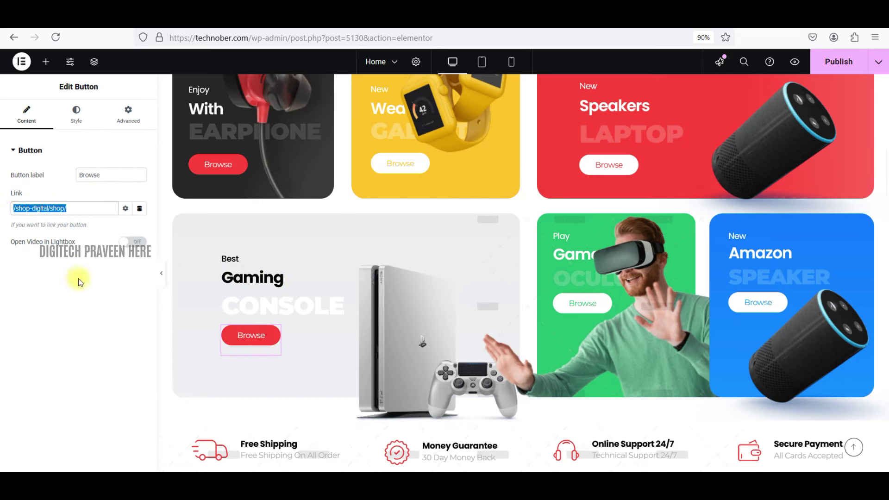
Open the product grid under Best Seller Products for editing and review its query settings.
scroll(658, 293, down, 10)
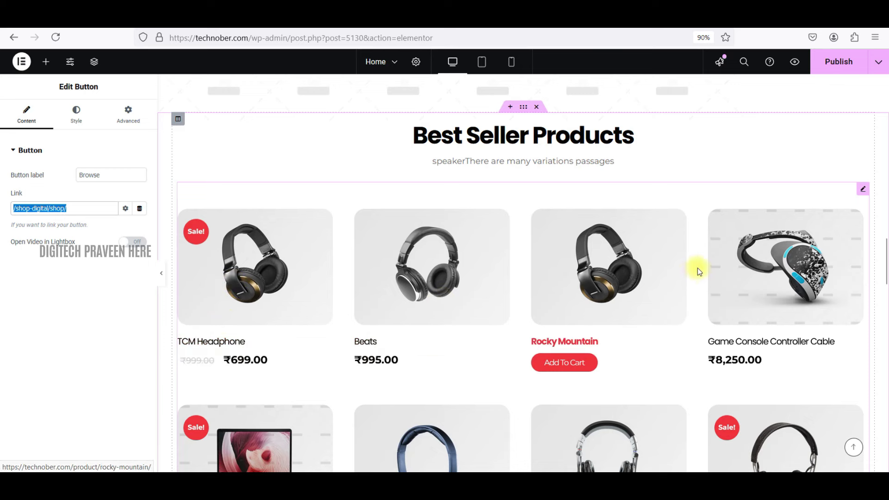
scroll(703, 259, down, 3)
scroll(703, 260, down, 3)
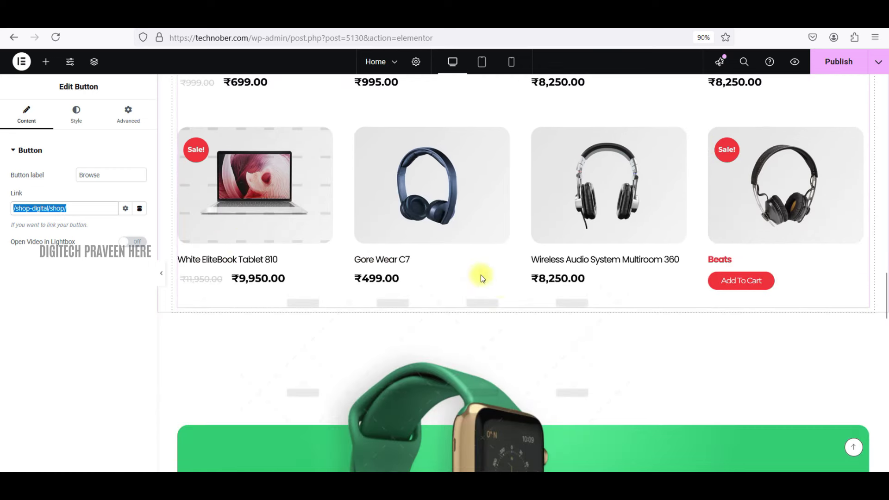
click(250, 261)
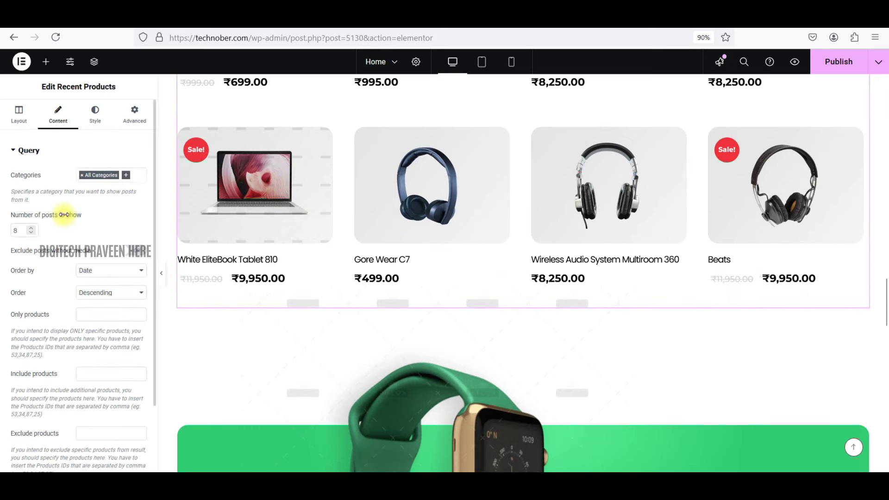
scroll(64, 214, down, 2)
click(254, 259)
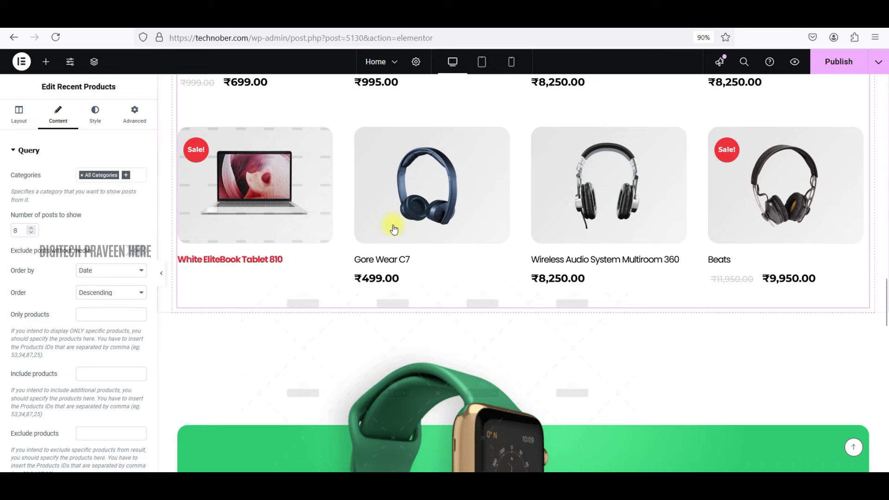
Change the secondary heading's before text in the green watch banner to "Diwali sale".
scroll(417, 255, down, 3)
scroll(446, 274, down, 3)
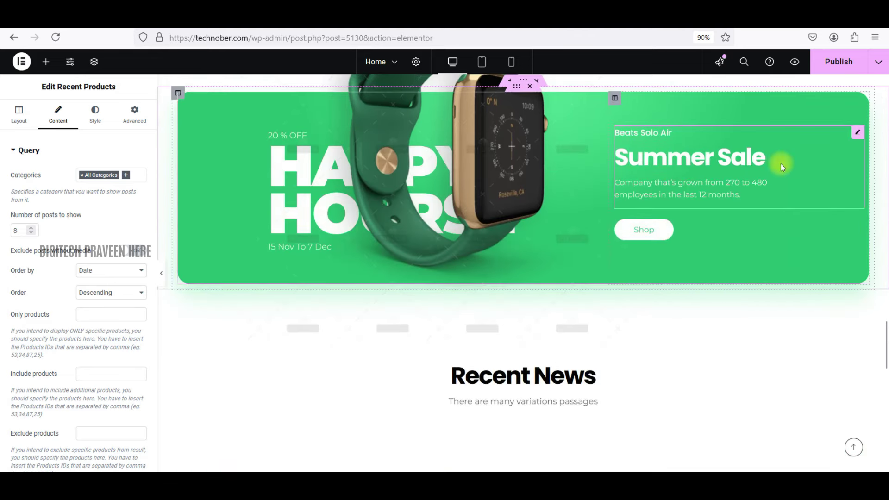
click(855, 133)
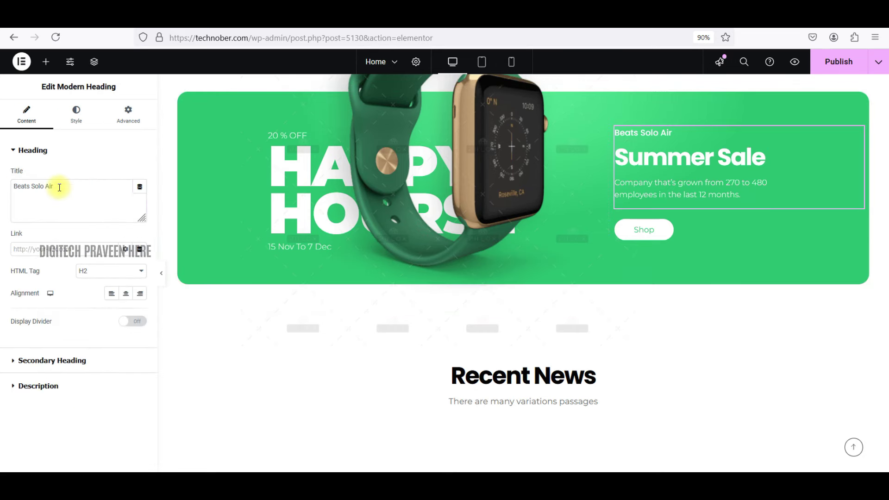
click(33, 362)
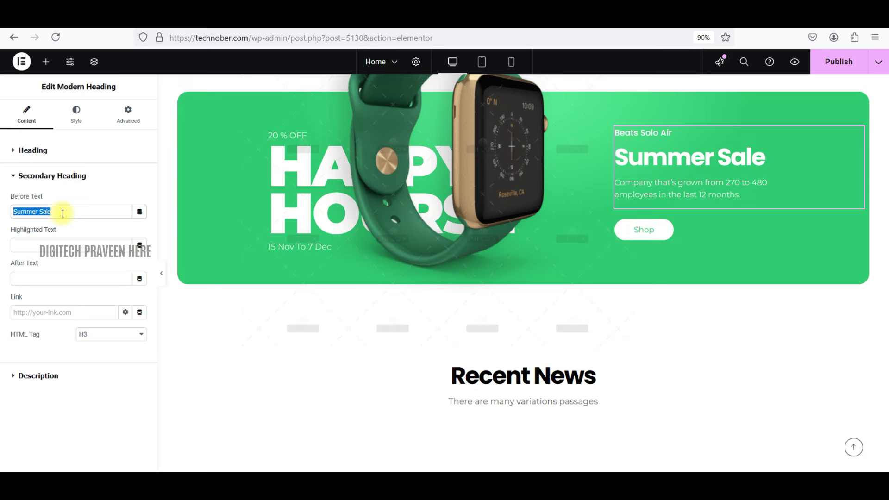
text(Diwali sale)
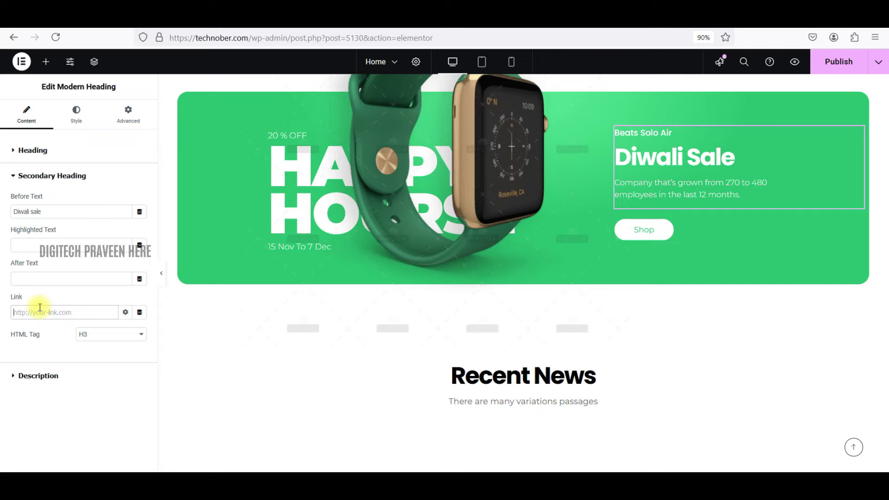
Select the hero section's headphone image, look through the media library for it, and close the library without replacing the image.
scroll(740, 258, up, 15)
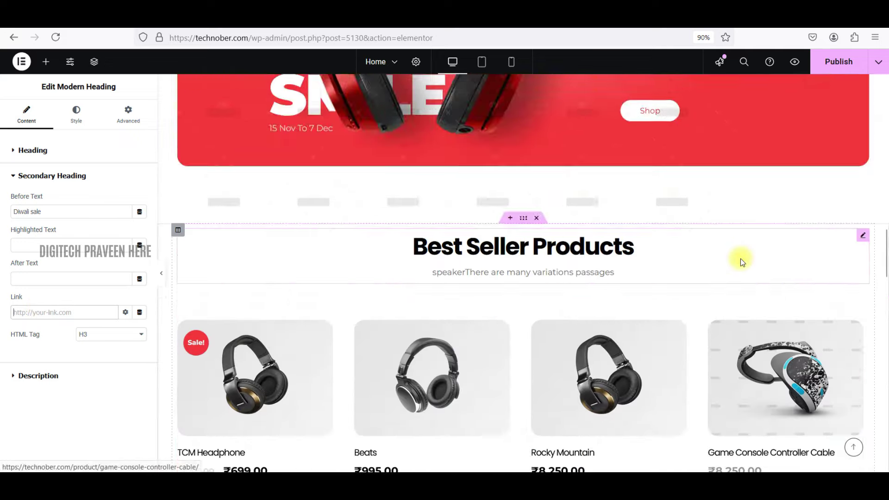
scroll(741, 259, down, 10)
scroll(741, 259, up, 3)
scroll(740, 259, down, 3)
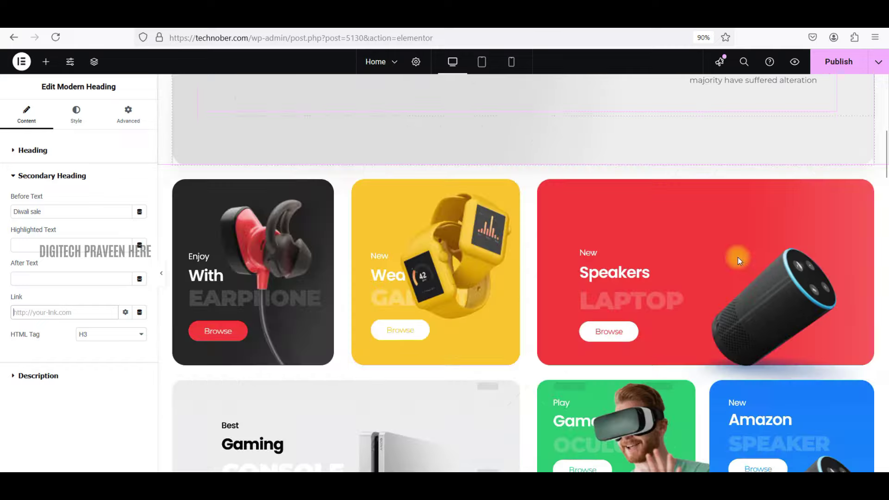
scroll(738, 258, up, 8)
scroll(736, 257, up, 10)
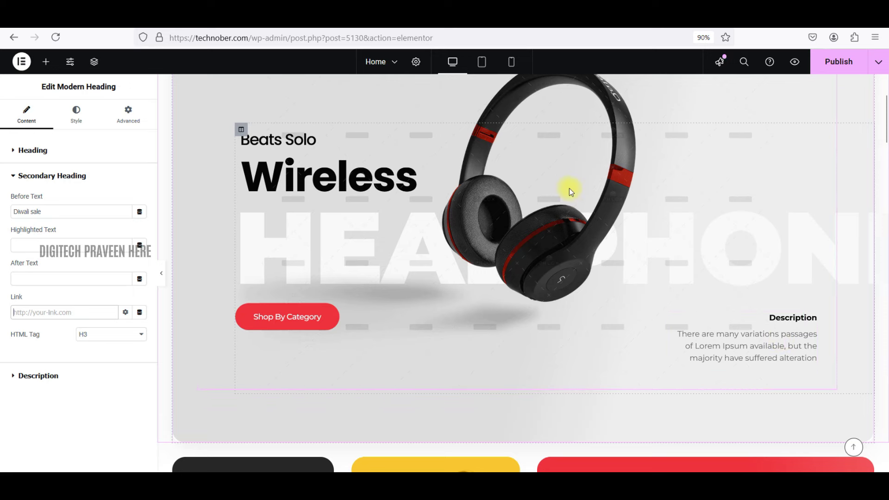
click(589, 162)
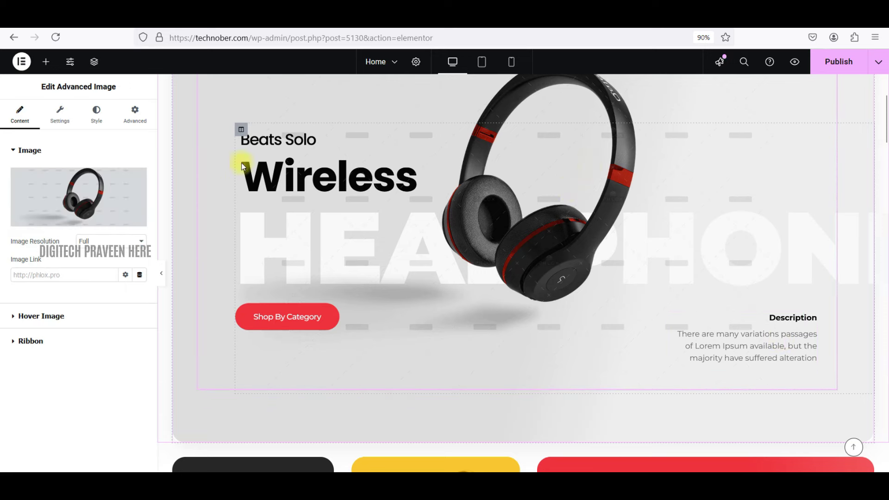
click(106, 190)
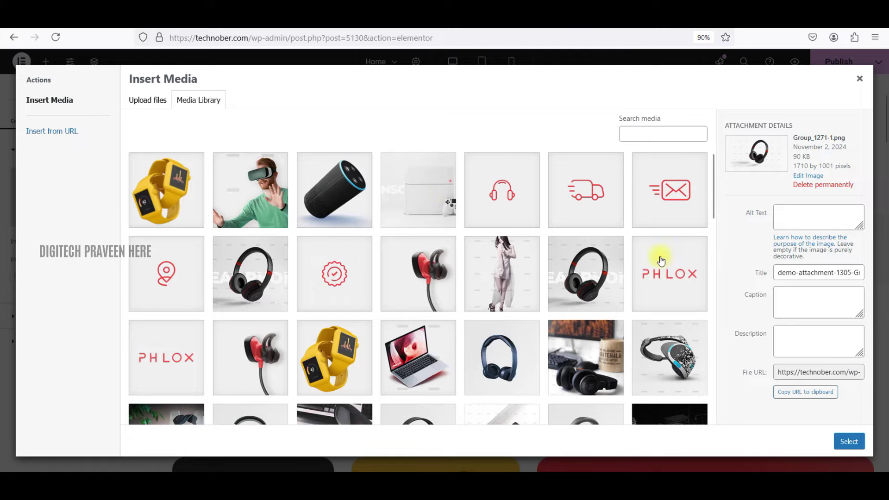
scroll(649, 250, down, 5)
key(Escape)
Look over the remaining homepage sections down to the footer and publish the page changes.
scroll(673, 171, down, 8)
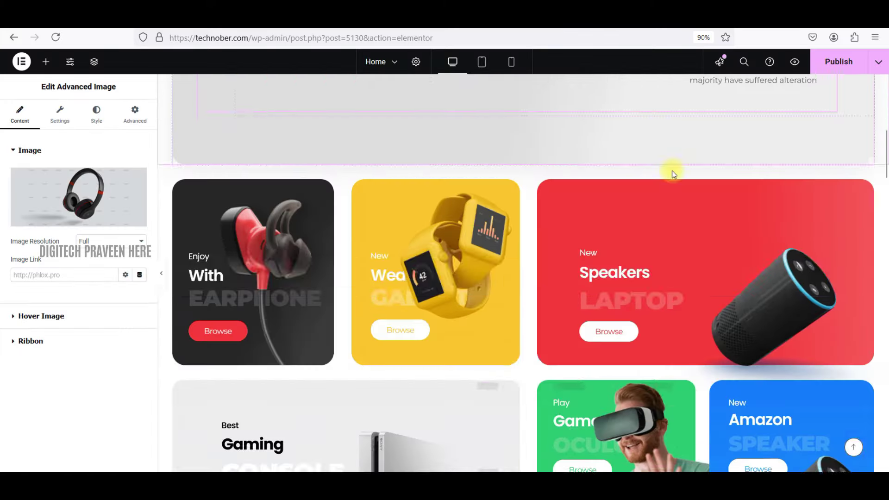
scroll(673, 173, down, 20)
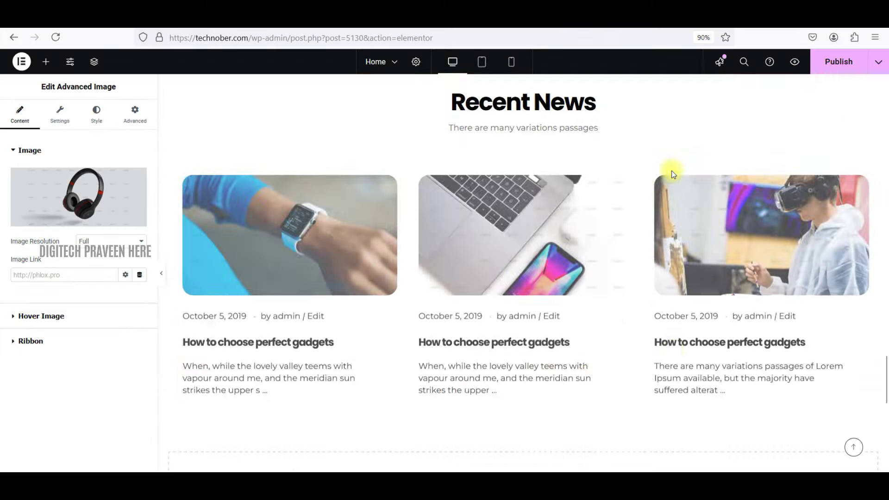
scroll(673, 173, down, 10)
scroll(670, 179, up, 5)
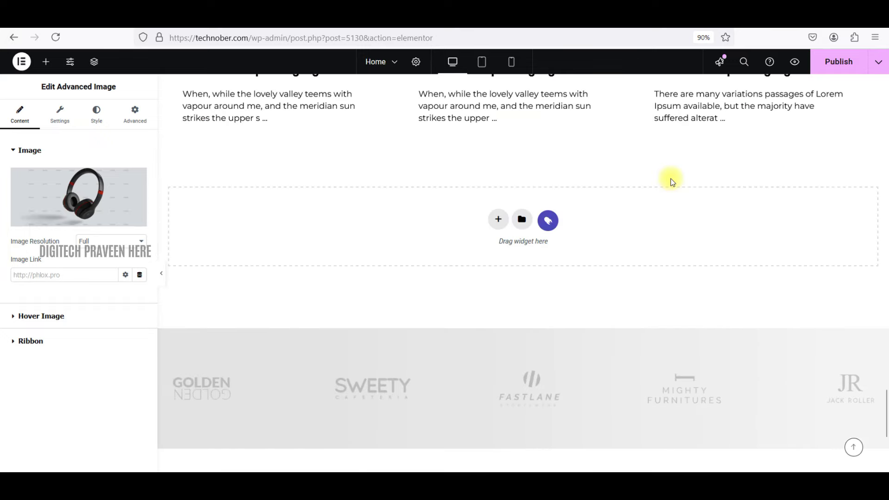
scroll(671, 179, down, 5)
click(840, 73)
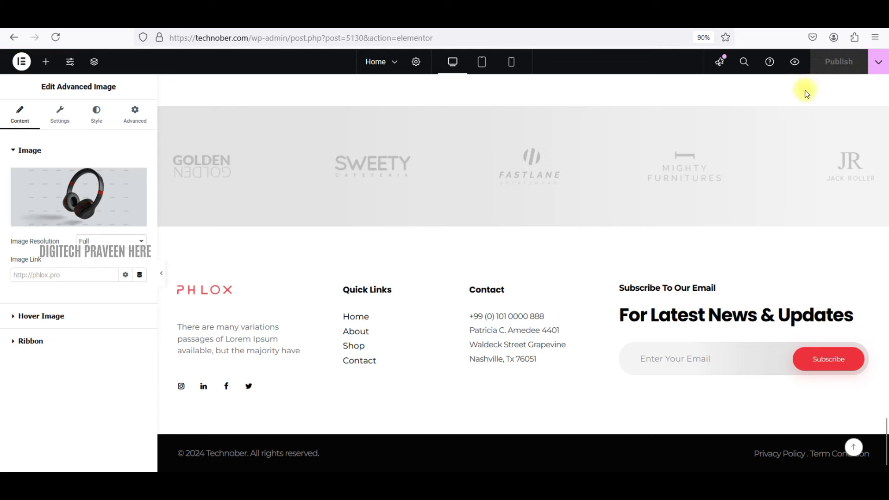
Preview the homepage, check its edited banners, and return to the WordPress dashboard.
click(794, 62)
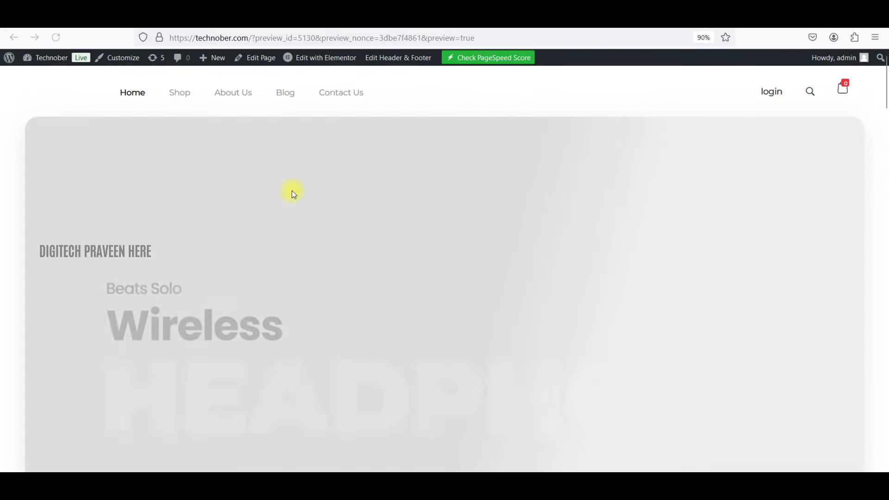
scroll(292, 190, down, 10)
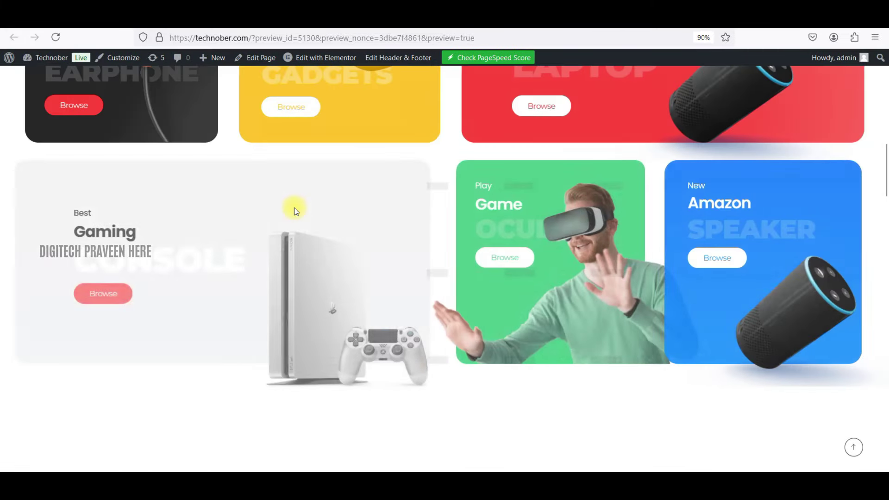
scroll(296, 211, down, 5)
scroll(304, 265, up, 10)
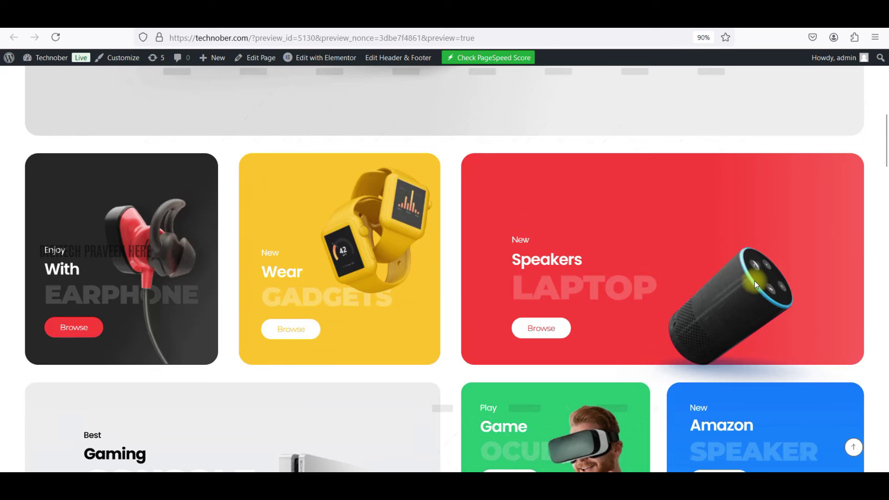
scroll(347, 121, up, 8)
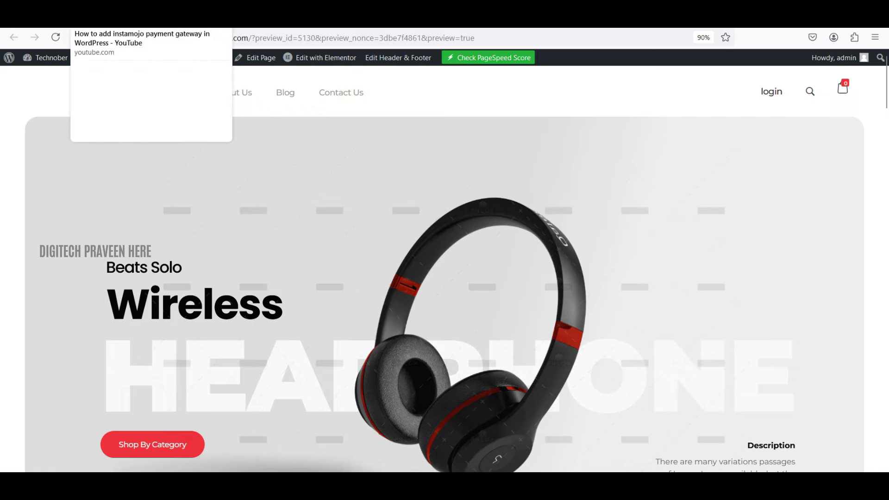
click(16, 38)
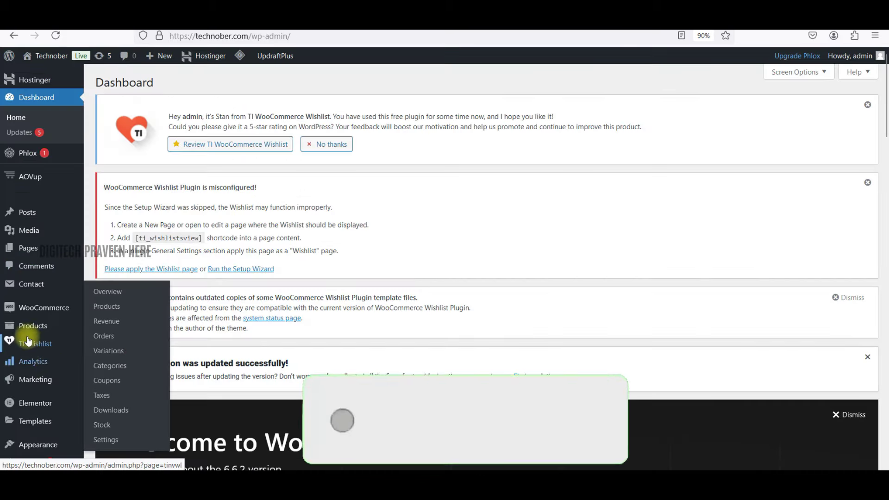
Open the site's menu editor and review the main-menu structure and the item types available to add.
scroll(46, 340, down, 1)
mouse_move(57, 392)
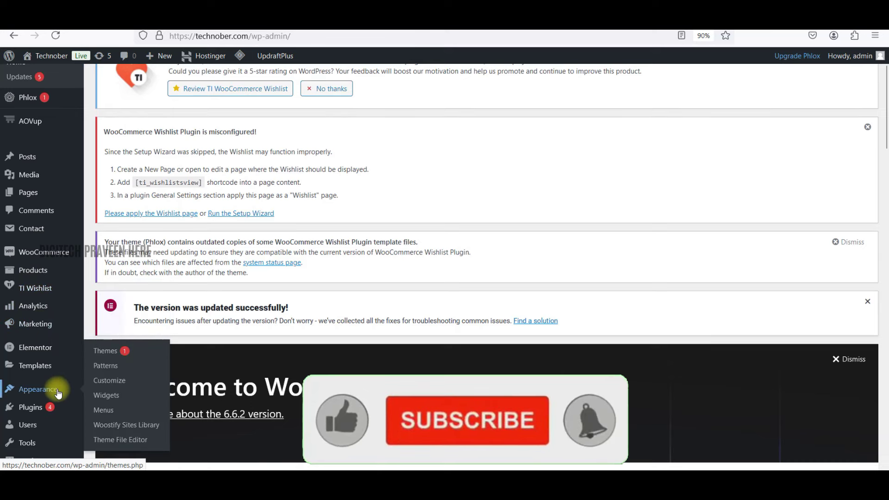
click(122, 417)
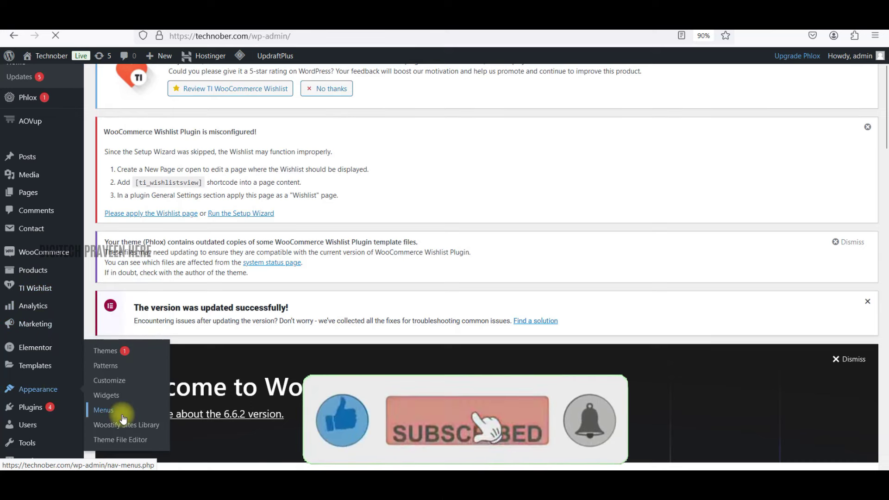
scroll(93, 278, down, 5)
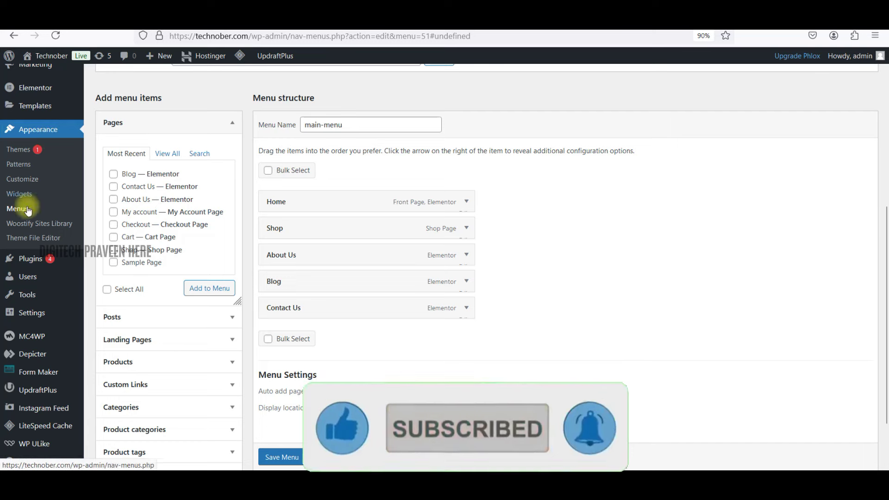
scroll(425, 255, up, 1)
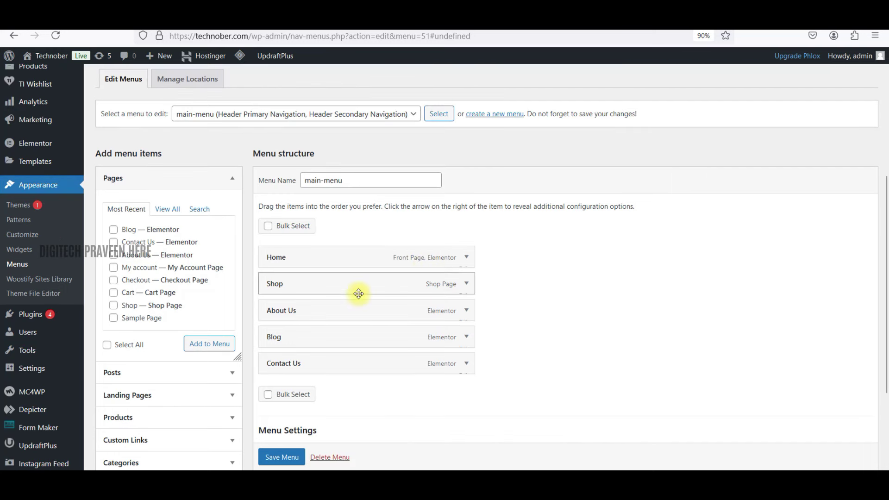
scroll(358, 294, down, 1)
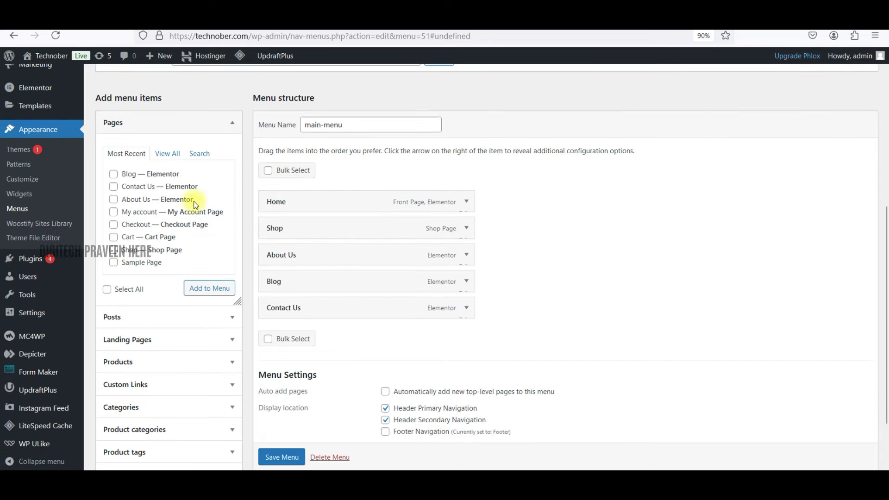
scroll(194, 194, down, 1)
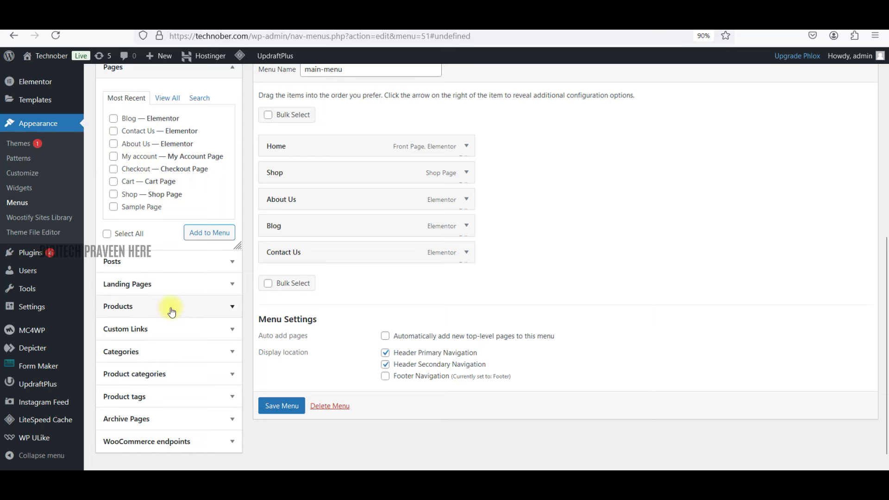
Add the Laptop product category to main-menu, place it directly after Shop as a top-level item, and save the menu.
click(178, 351)
click(153, 185)
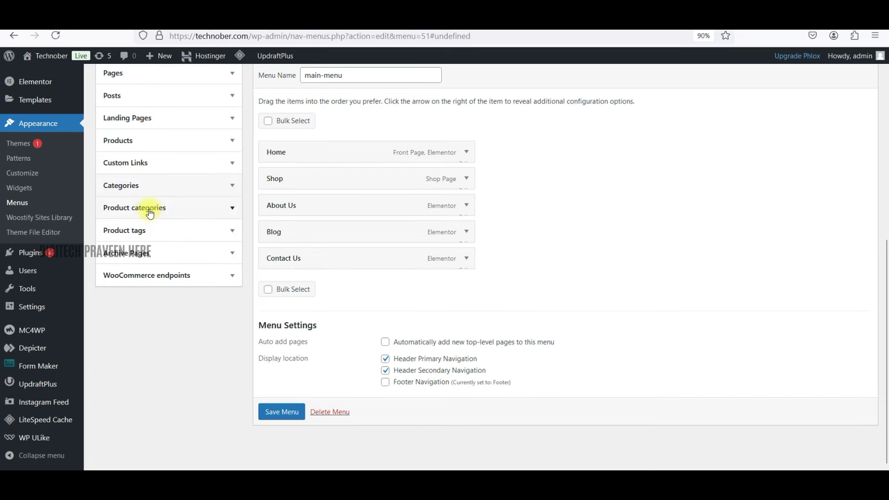
click(173, 209)
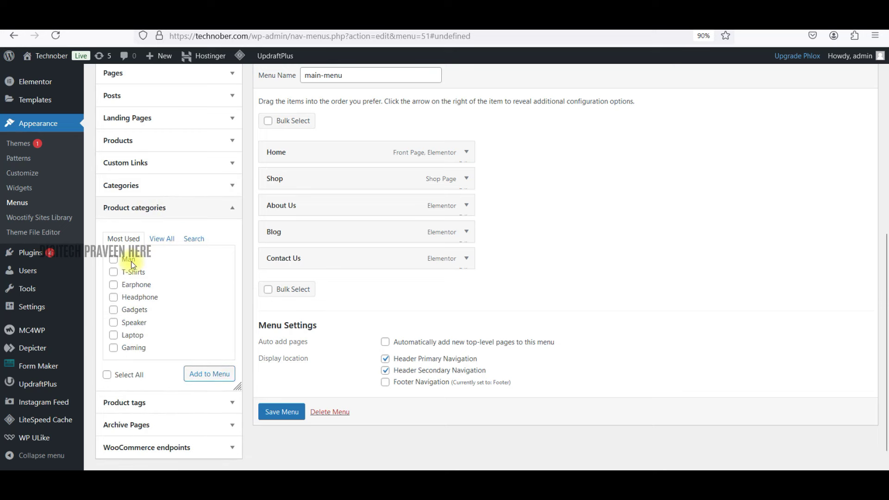
scroll(133, 265, down, 1)
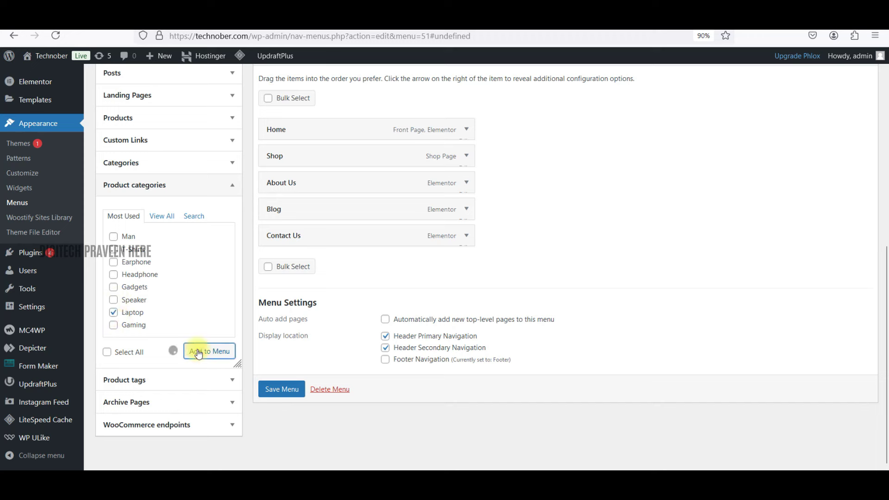
drag(309, 261, 306, 184)
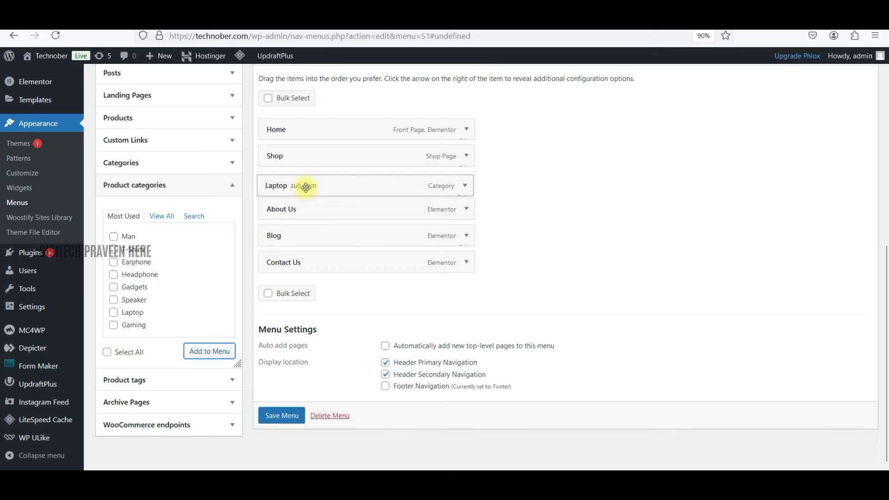
click(281, 425)
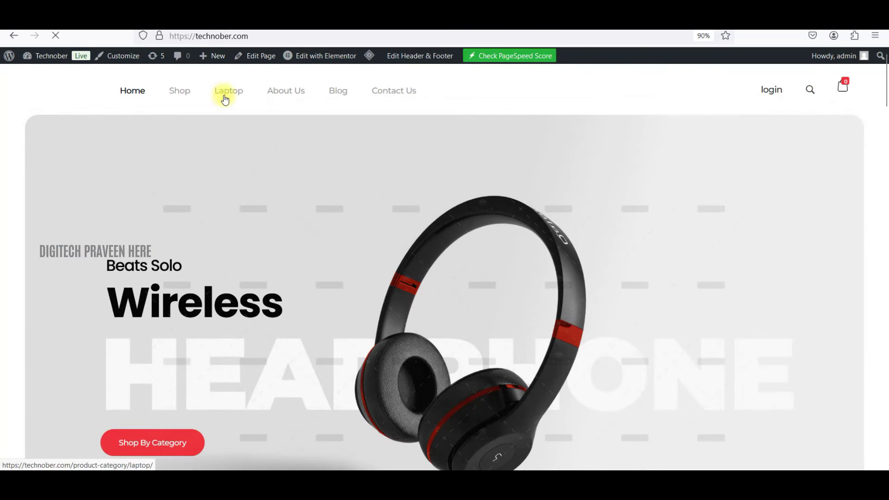
Open the Laptop category from the live site's header, look over its product listing, and return to the homepage.
click(225, 100)
scroll(365, 268, down, 5)
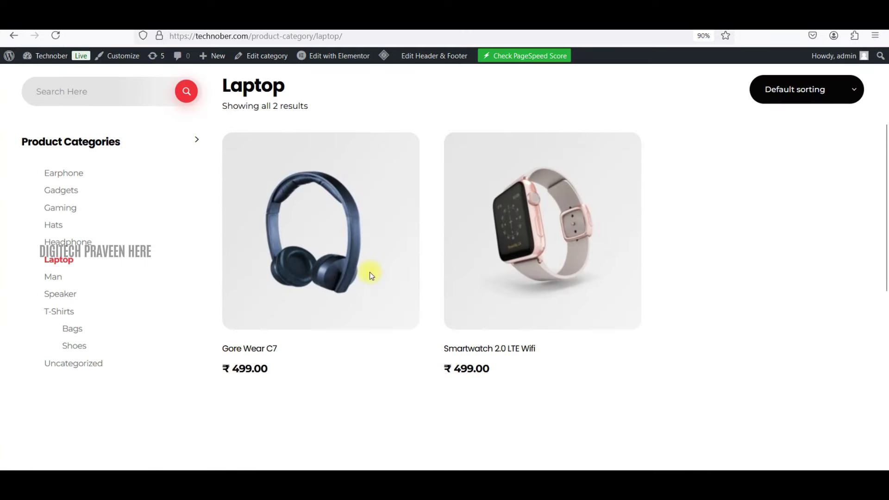
scroll(385, 306, up, 5)
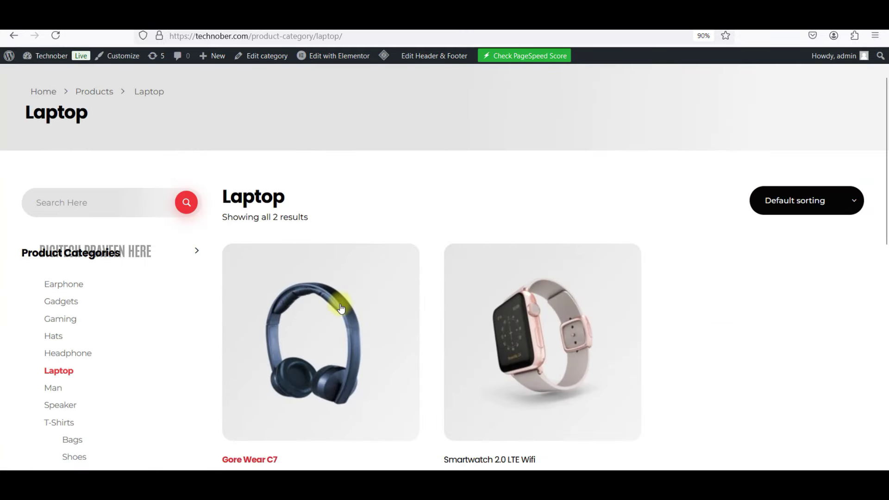
scroll(317, 264, down, 3)
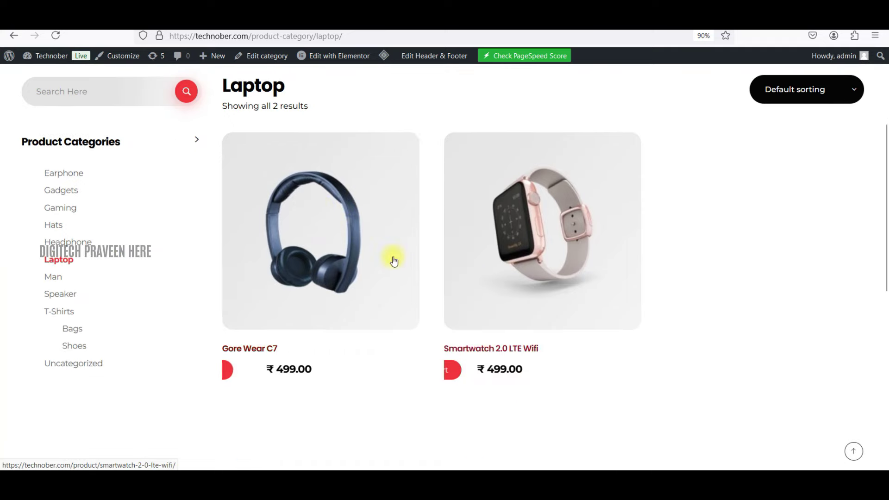
scroll(357, 252, up, 3)
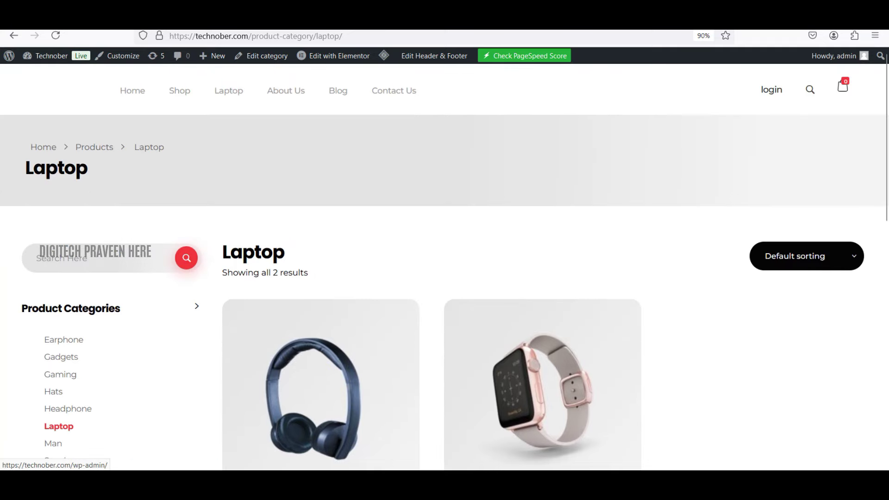
click(11, 36)
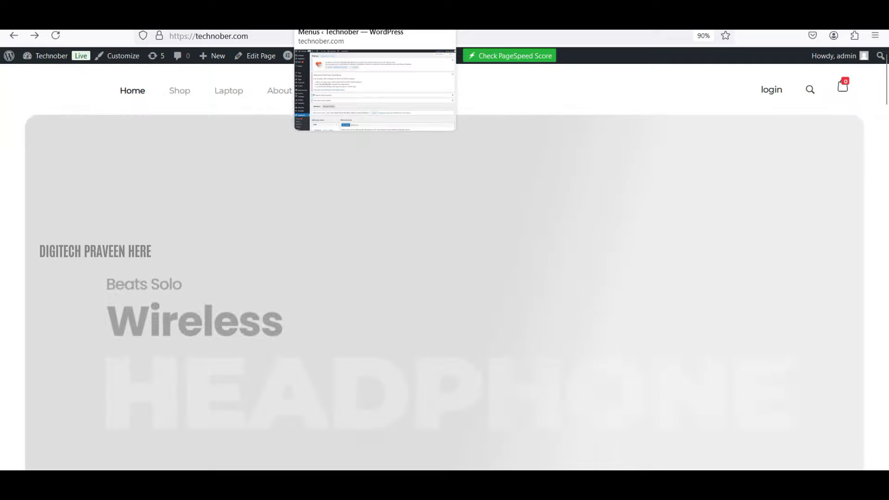
click(324, 21)
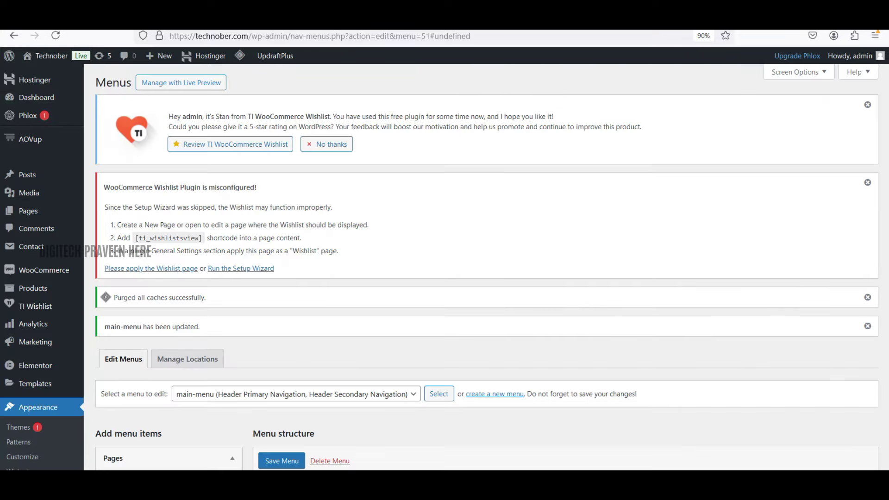
key(ctrl+Tab)
key(ctrl+shift+Tab)
key(ctrl+Tab)
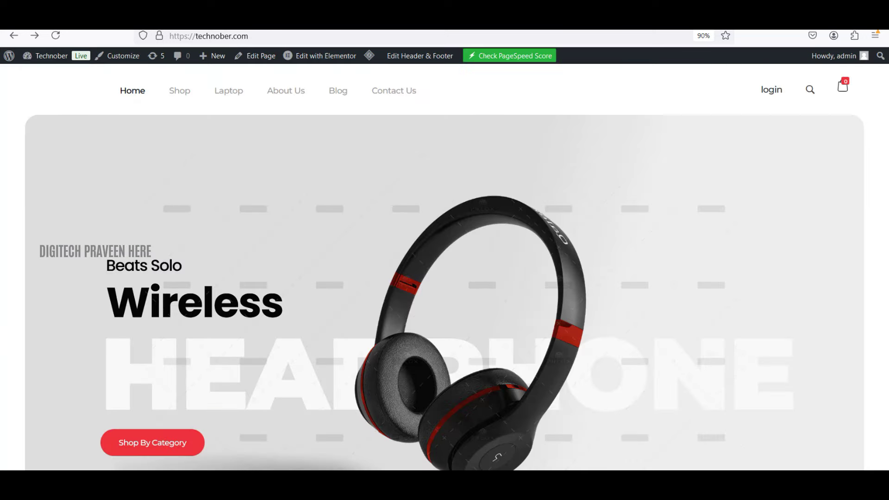
View the live About Us page and look through its content down to the footer.
click(299, 91)
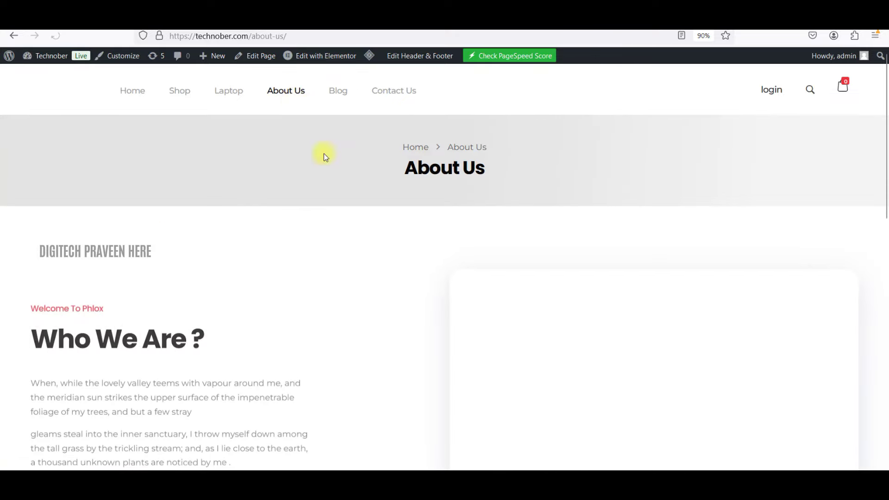
scroll(325, 252, down, 8)
scroll(326, 254, down, 5)
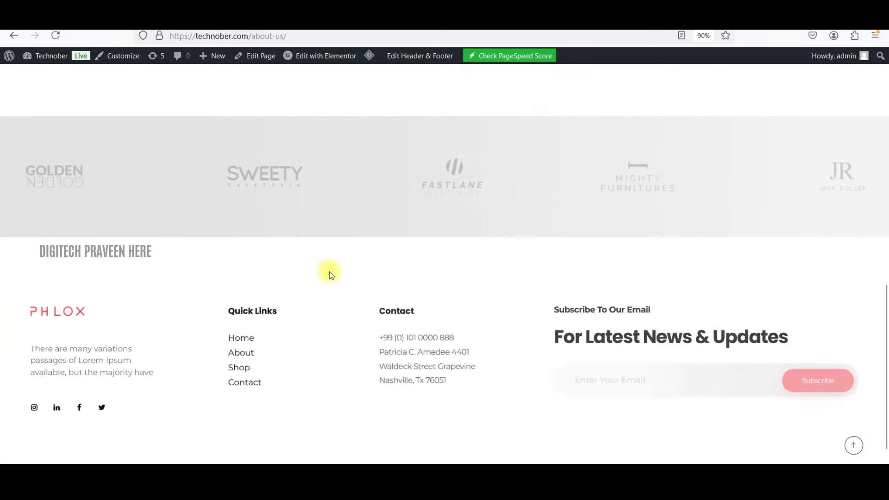
scroll(329, 272, up, 15)
mouse_move(316, 63)
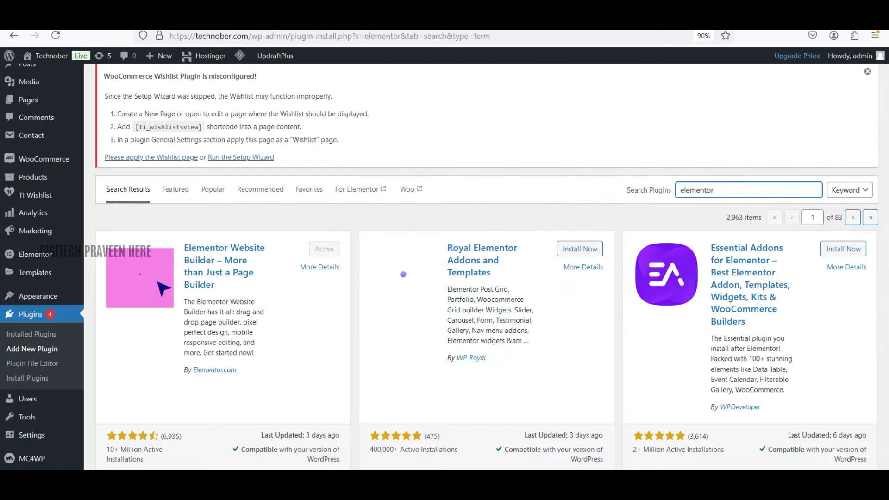
Go to the list of all pages and open the About Us page for Elementor editing in a new tab.
scroll(46, 229, up, 3)
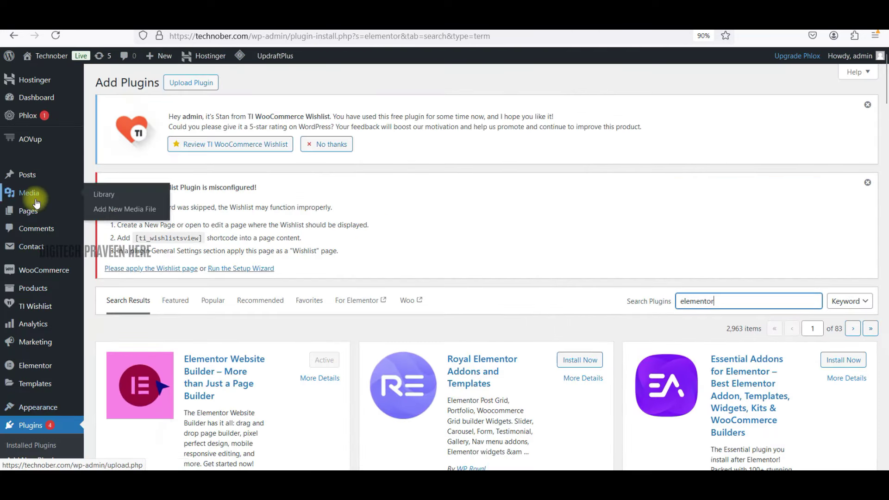
click(110, 214)
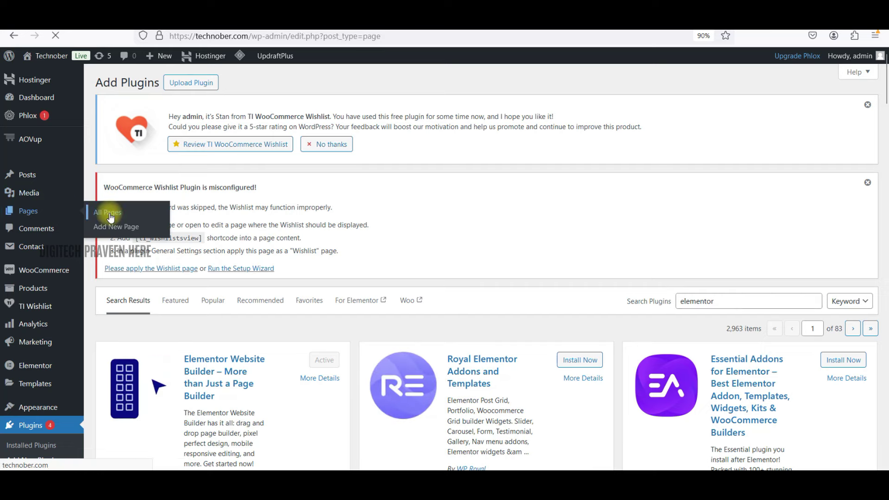
scroll(124, 296, down, 2)
scroll(127, 312, down, 6)
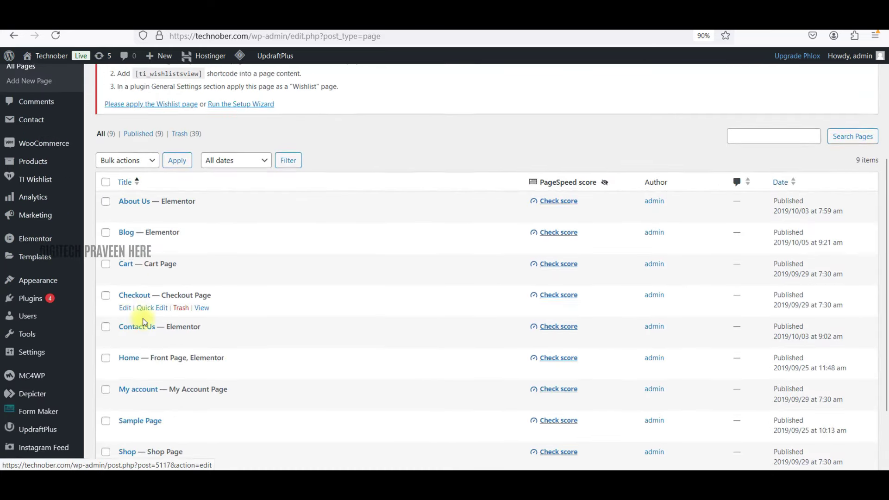
scroll(140, 311, up, 4)
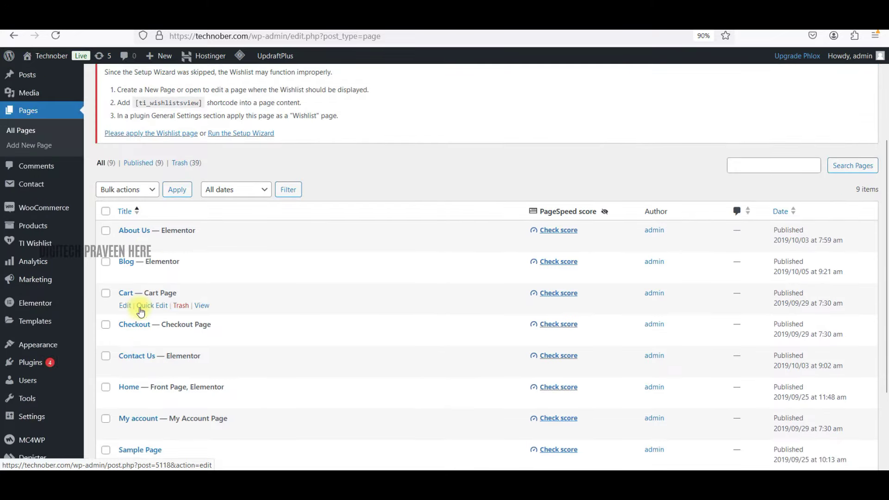
right_click(233, 250)
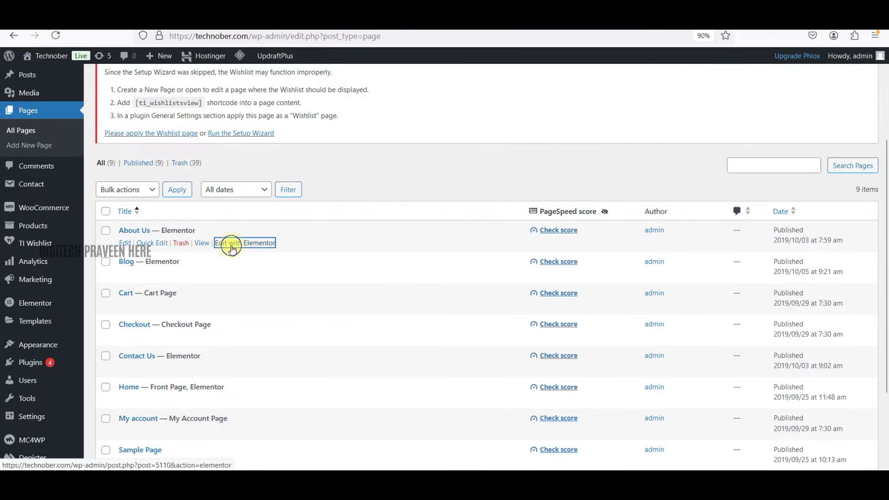
click(250, 257)
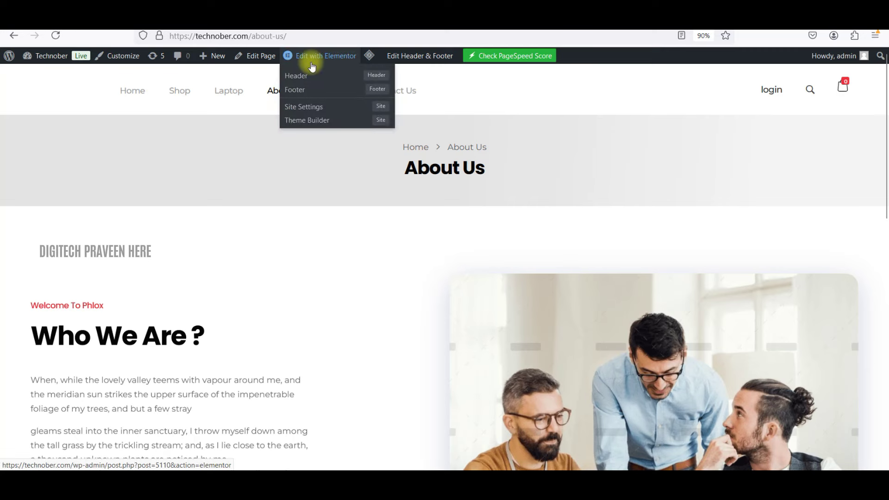
Open the About Us page in Elementor from its live view and look over the editable sections.
click(319, 56)
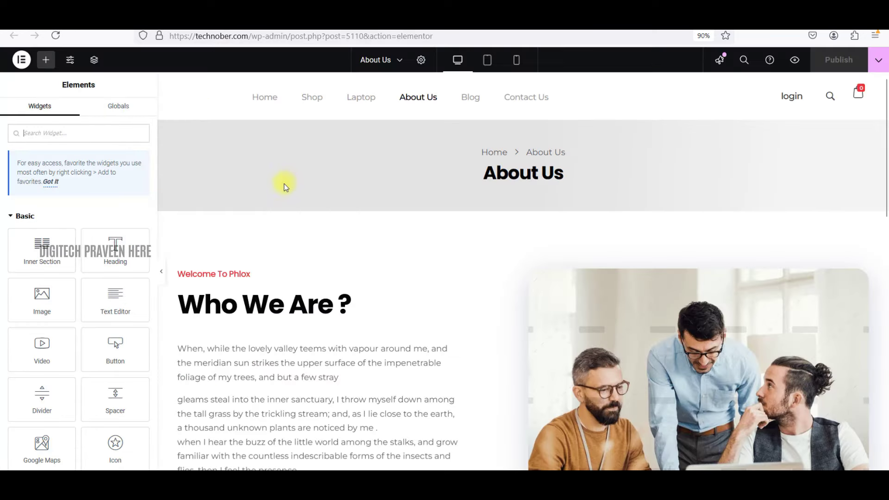
scroll(354, 247, down, 15)
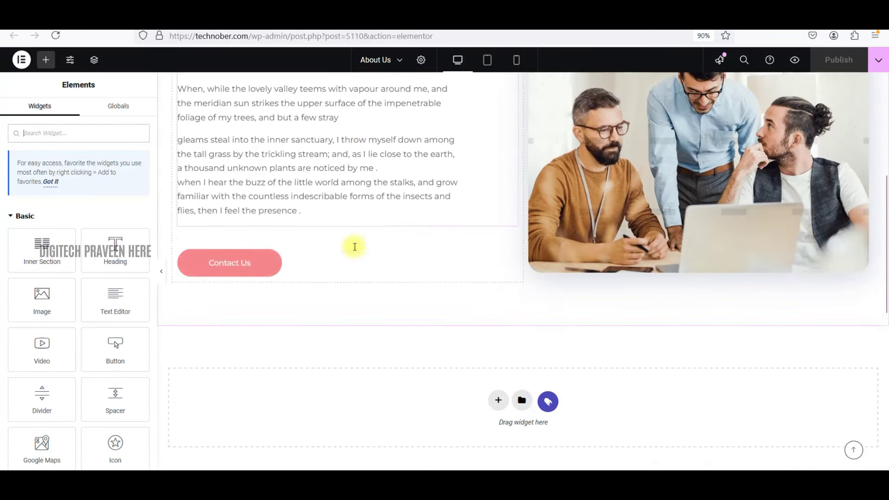
scroll(370, 309, up, 15)
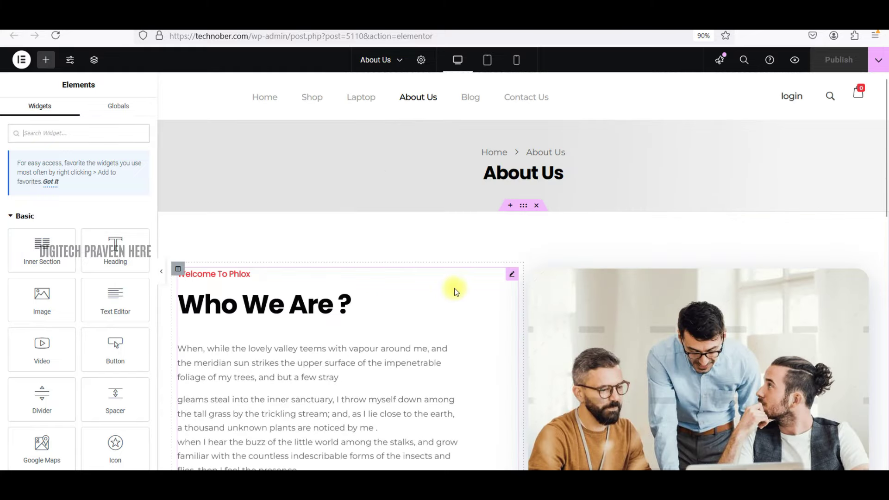
scroll(397, 298, down, 3)
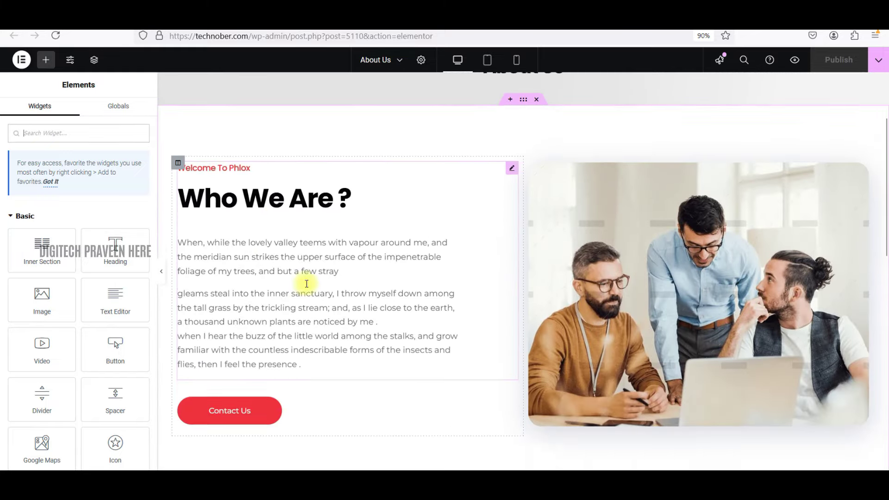